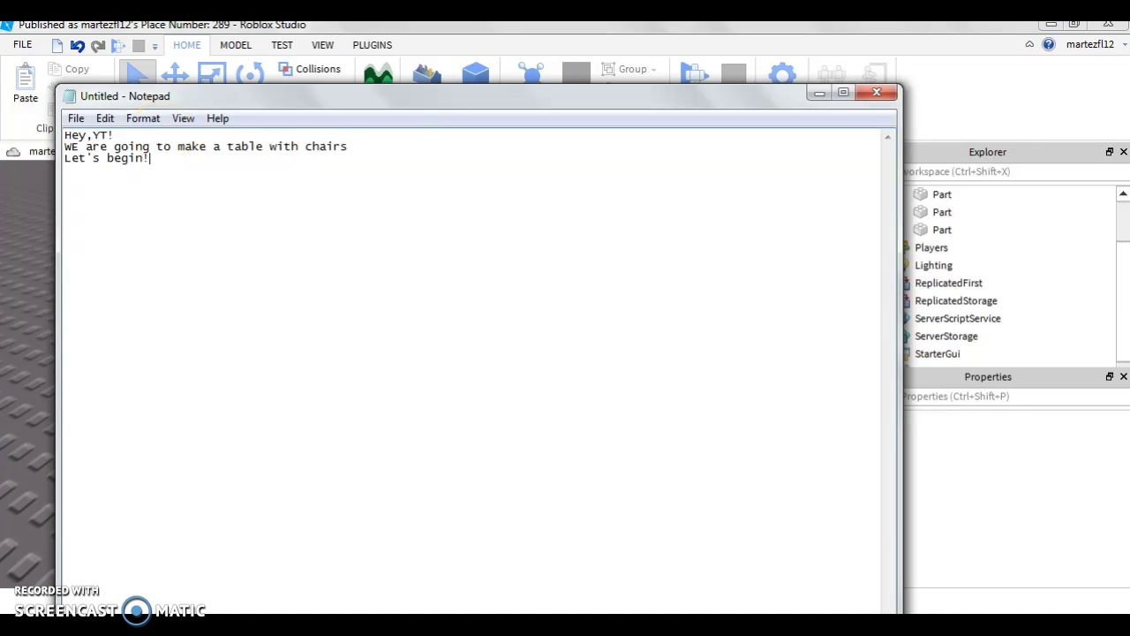
- Switch to Roblox Studio and scale the nearest of the three parts down to a small, square leg base
click(3, 283)
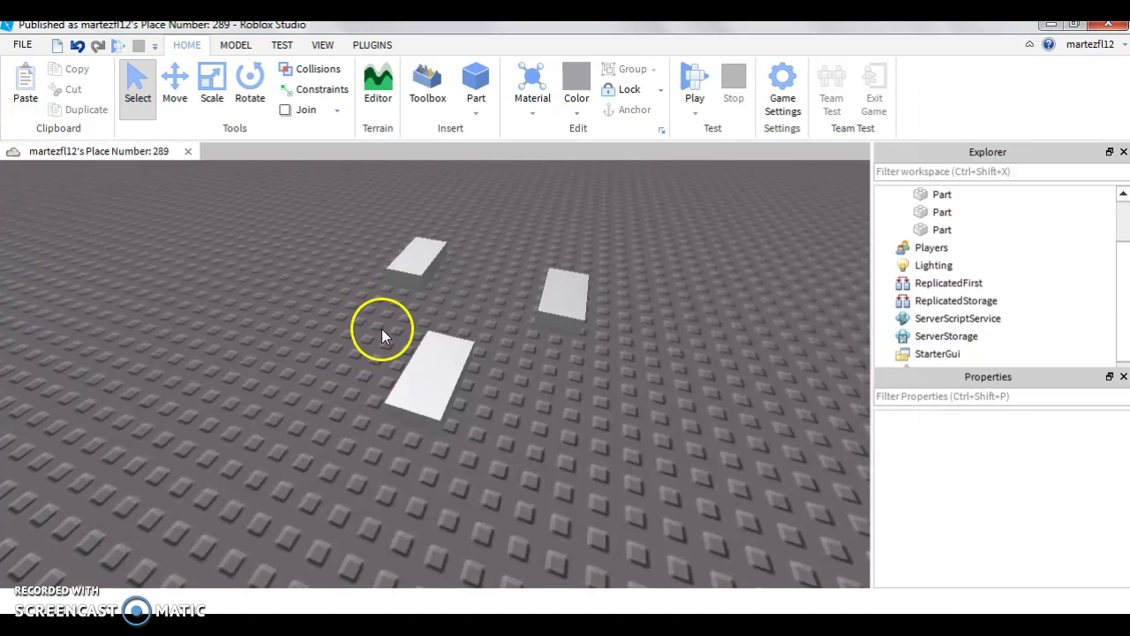
right_drag(542, 375, 520, 372)
scroll(391, 384, down, 1)
click(391, 385)
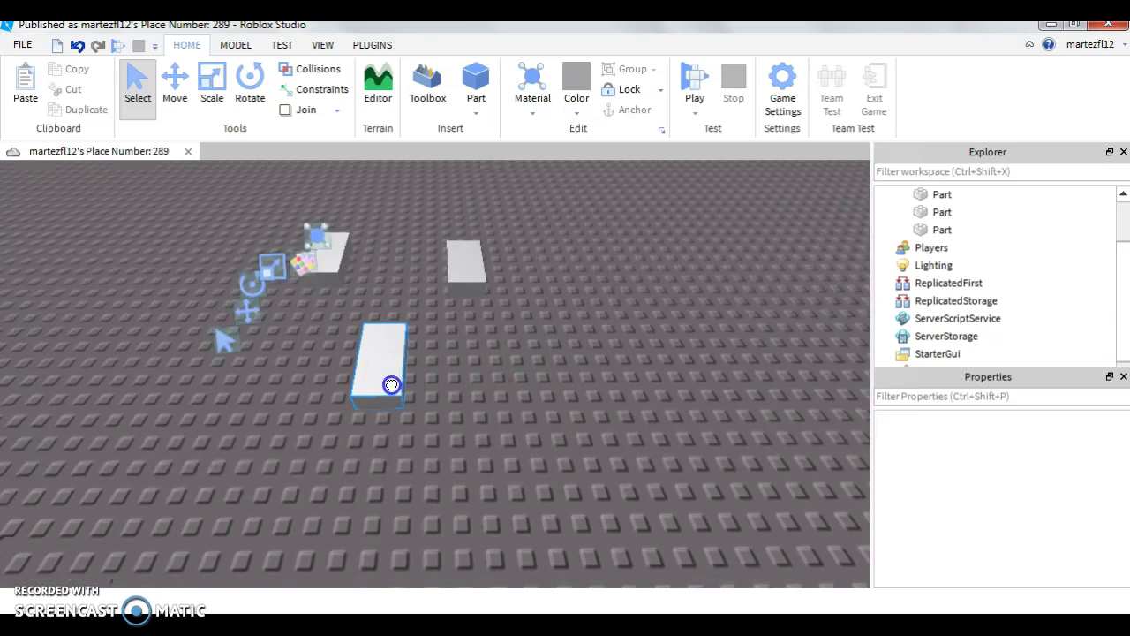
key(ctrl+3)
right_drag(320, 375, 393, 350)
scroll(380, 348, up, 3)
scroll(393, 350, down, 2)
drag(440, 307, 392, 327)
drag(303, 276, 322, 293)
mouse_move(326, 295)
right_down()
mouse_move(297, 291)
mouse_move(316, 295)
right_up()
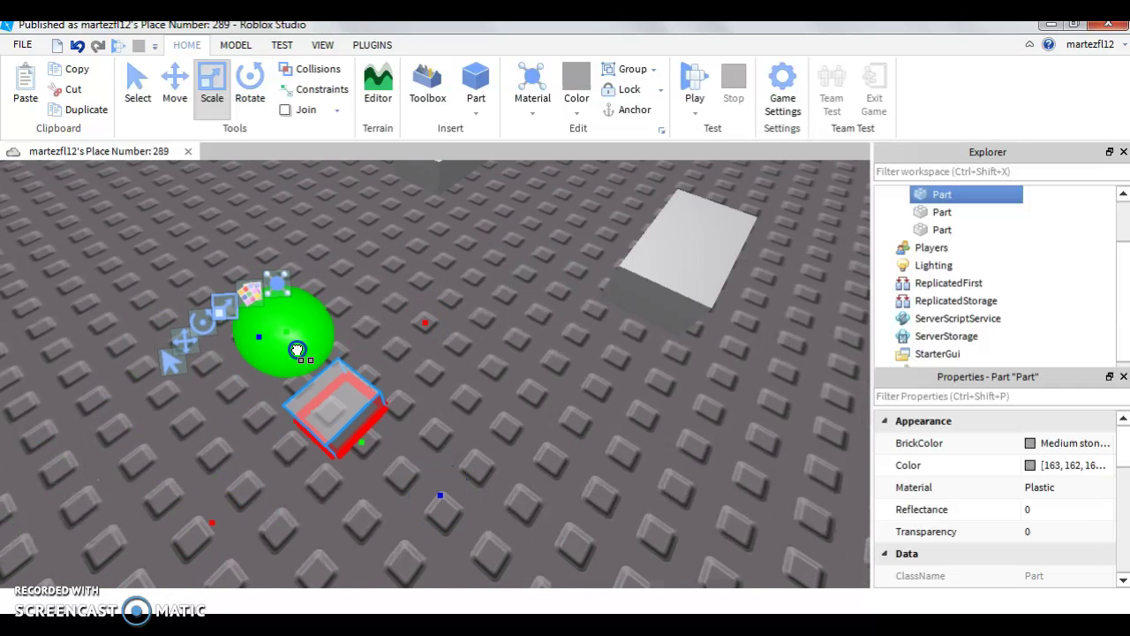
drag(300, 350, 301, 354)
right_drag(303, 355, 341, 351)
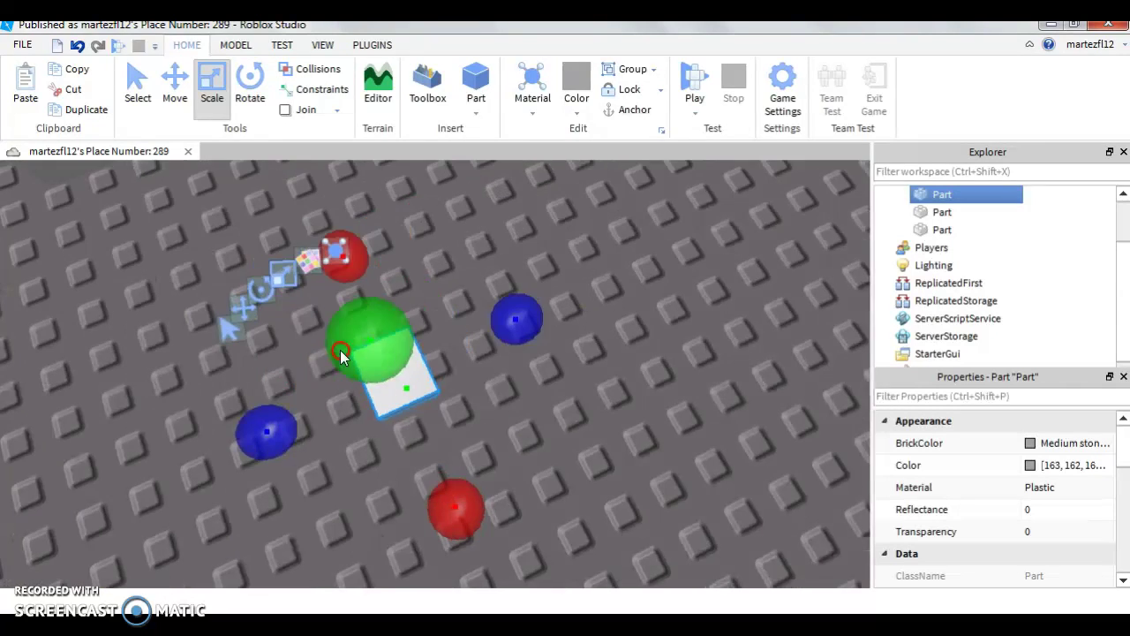
- Duplicate the small base and scale the copy in on all four sides so it sits inset within the original
right_click(253, 435)
click(208, 388)
key(ctrl+d)
drag(267, 427, 274, 424)
drag(523, 320, 518, 321)
drag(351, 249, 356, 251)
drag(442, 497, 438, 486)
right_drag(438, 485, 439, 482)
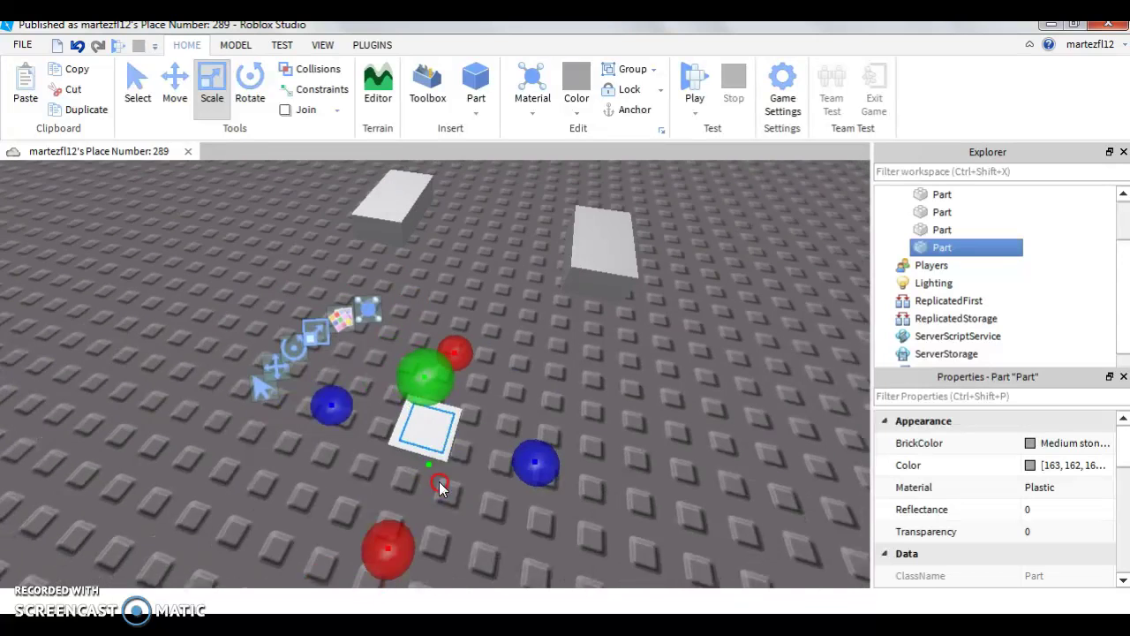
- Scale the inset copy upward into a tall table leg standing on its base
scroll(435, 399, down, 4)
drag(428, 313, 425, 263)
scroll(425, 263, up, 5)
mouse_move(424, 264)
right_down()
mouse_move(396, 256)
mouse_move(426, 263)
right_up()
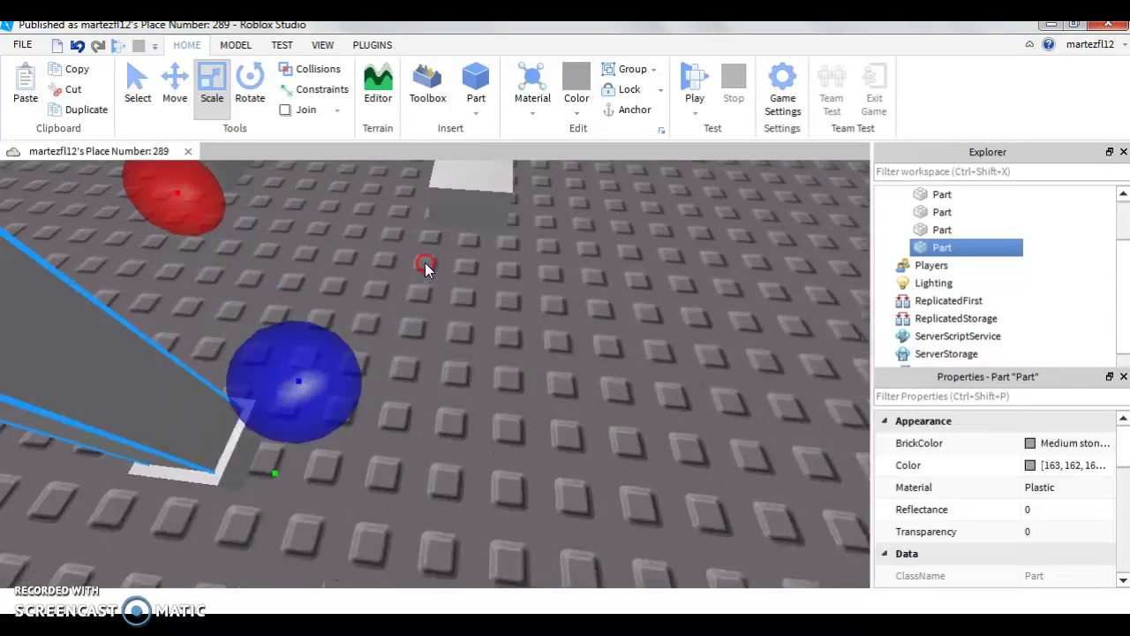
scroll(425, 263, down, 5)
scroll(427, 263, up, 1)
right_drag(459, 355, 463, 386)
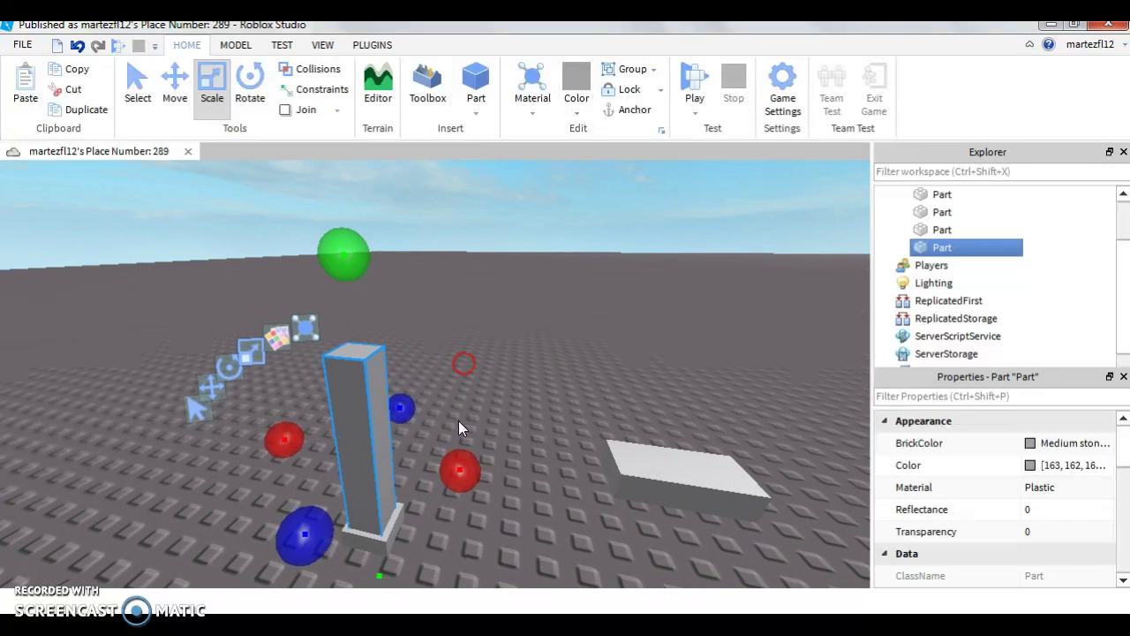
- Duplicate the leg together with its base and move the copy sideways to form a second table leg
ctrl+click(385, 540)
right_drag(386, 540, 385, 542)
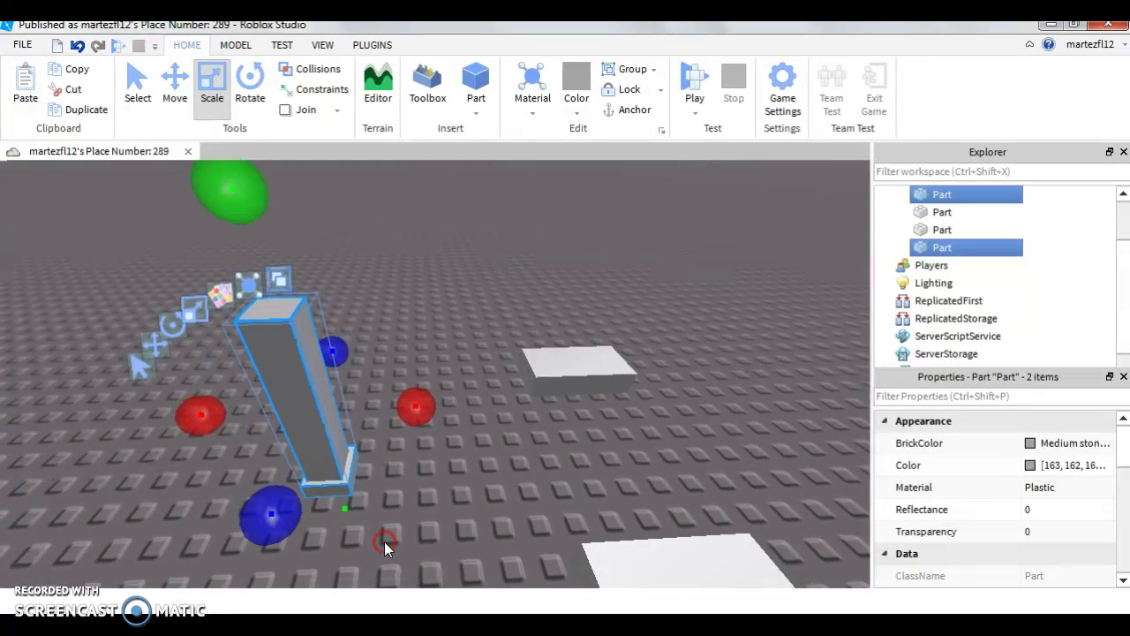
key(ctrl+d)
key(ctrl+2)
drag(474, 398, 723, 391)
- Duplicate both legs with their bases and move the copies away to make a four-legged rectangular layout
ctrl+click(331, 410)
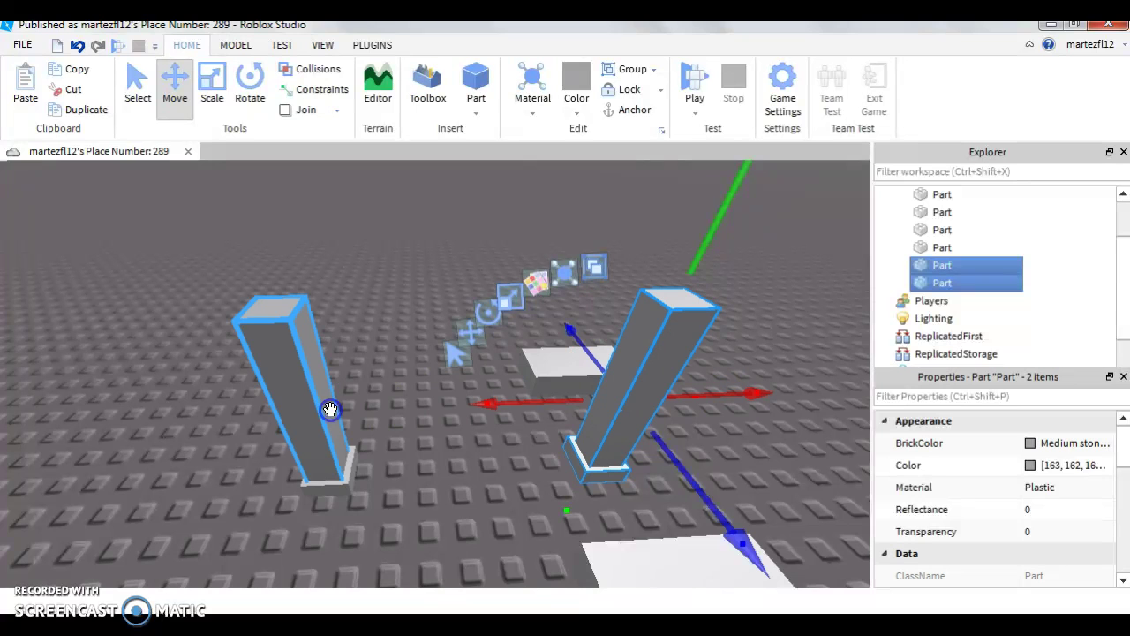
ctrl+click(340, 488)
right_click(427, 396)
click(310, 478)
mouse_move(328, 445)
right_down()
mouse_move(282, 454)
mouse_move(338, 454)
right_up()
scroll(327, 447, down, 5)
key(ctrl+d)
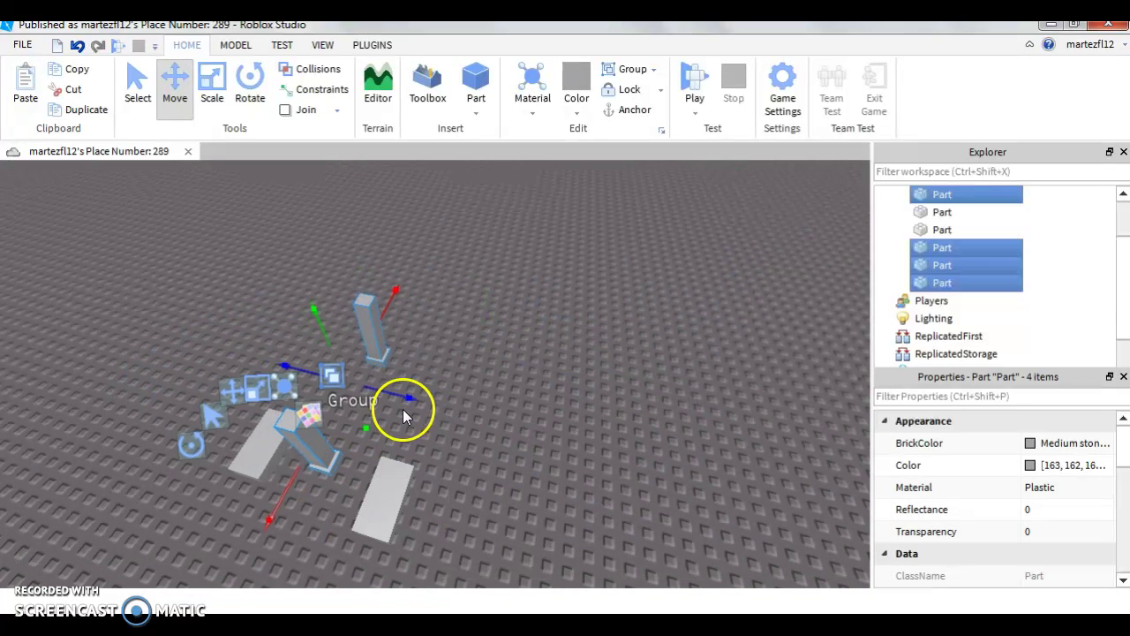
drag(408, 396, 504, 433)
- Move the spare slab away from the legs, next to the other spare slab, and deselect it
click(501, 485)
click(361, 514)
drag(375, 512, 174, 512)
click(313, 508)
mouse_move(313, 508)
right_down()
mouse_move(283, 500)
mouse_move(310, 505)
right_up()
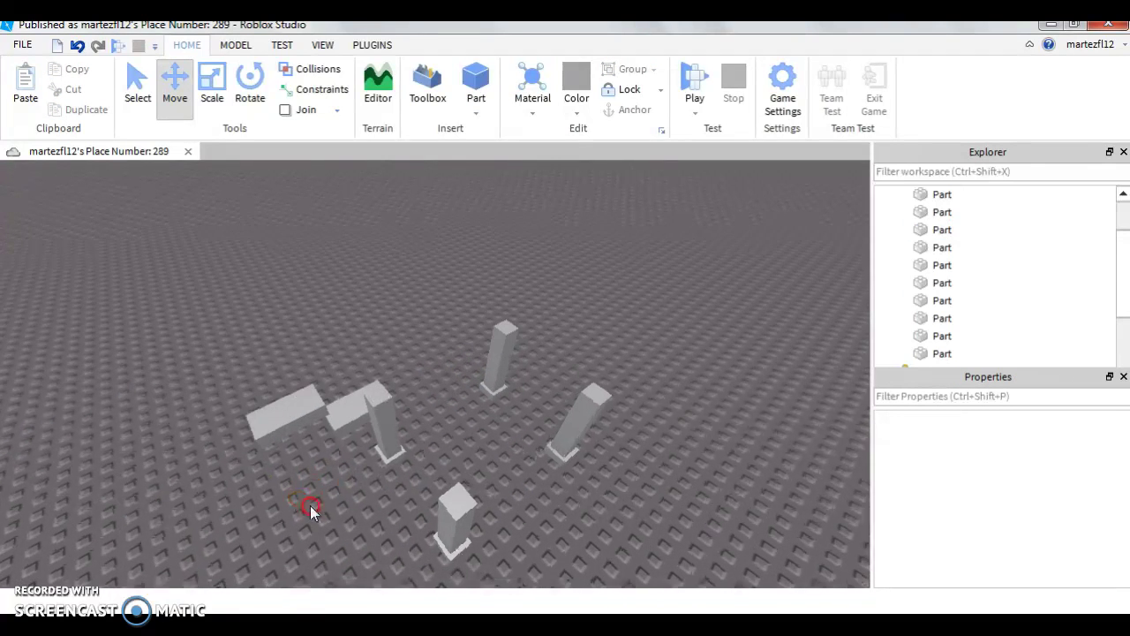
- Duplicate one leg, flatten the copy to a thin slab at its top, and stretch it across to the neighbouring leg
key(w)
click(368, 455)
click(369, 454)
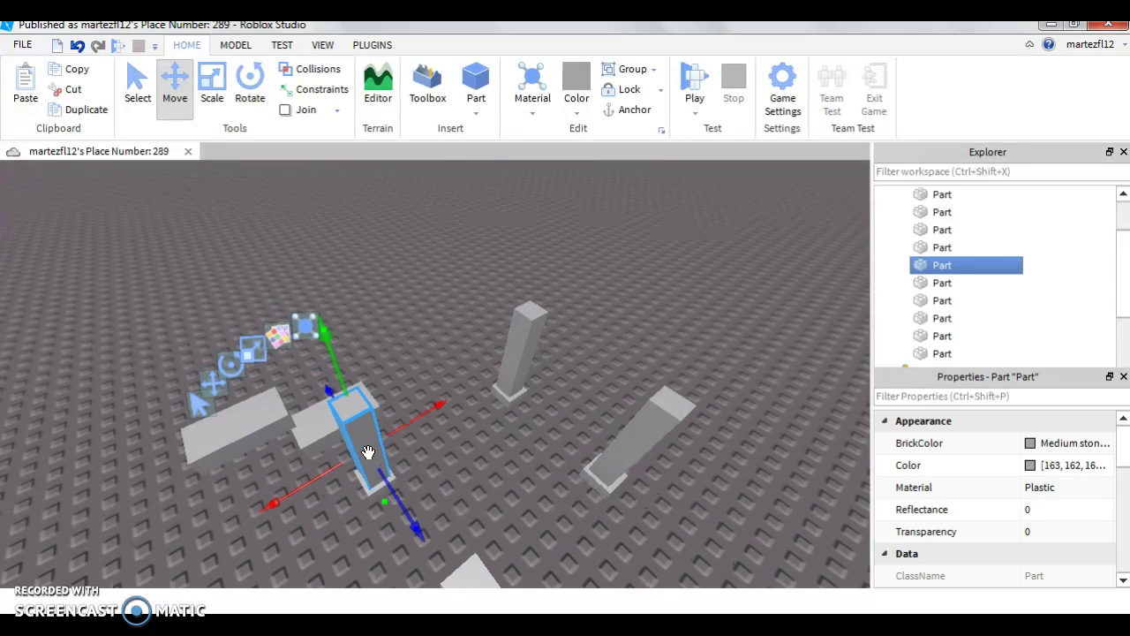
key(ctrl+d)
key(ctrl+3)
drag(382, 493, 360, 438)
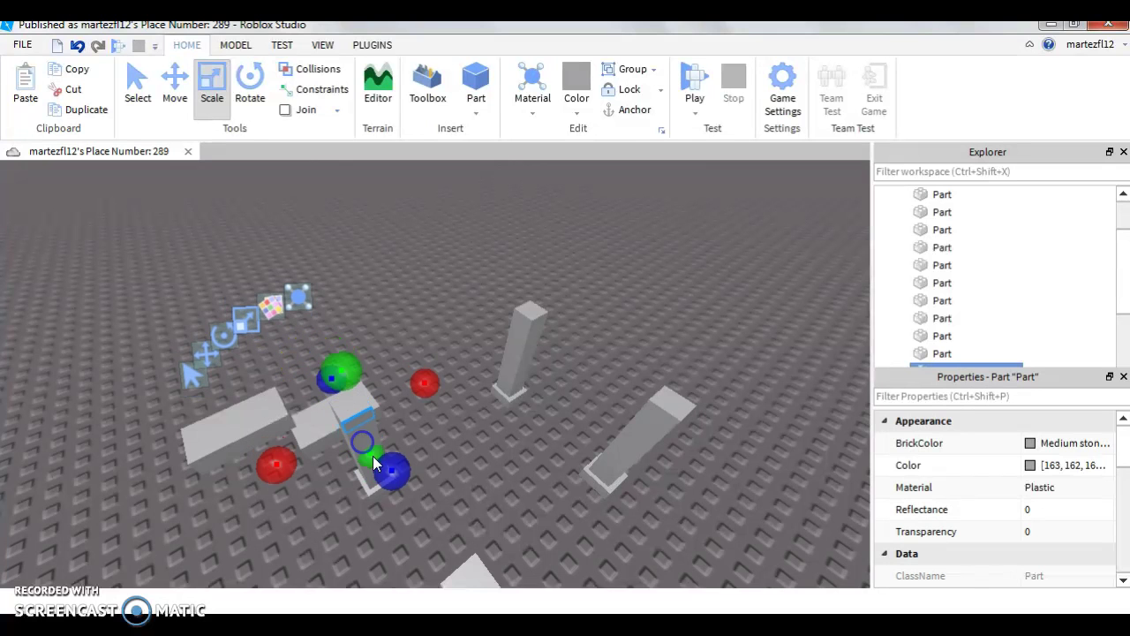
right_drag(393, 470, 396, 474)
drag(455, 509, 549, 541)
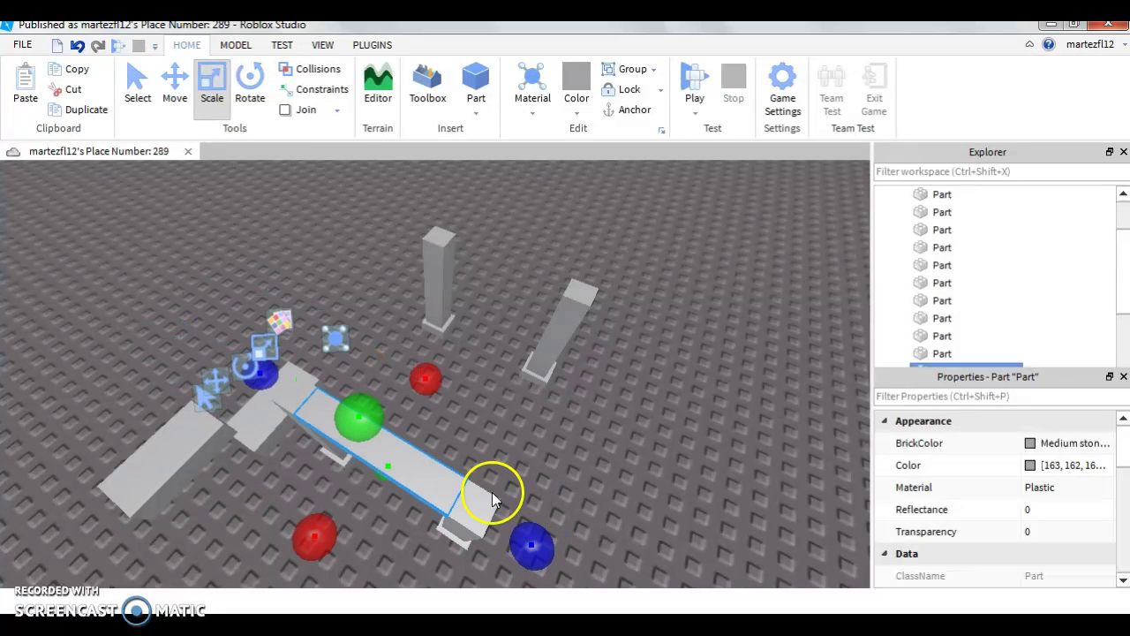
- Duplicate the top rail, shorten the copy to the leg's width, and stretch it along the adjacent side to the next leg
drag(259, 379, 574, 574)
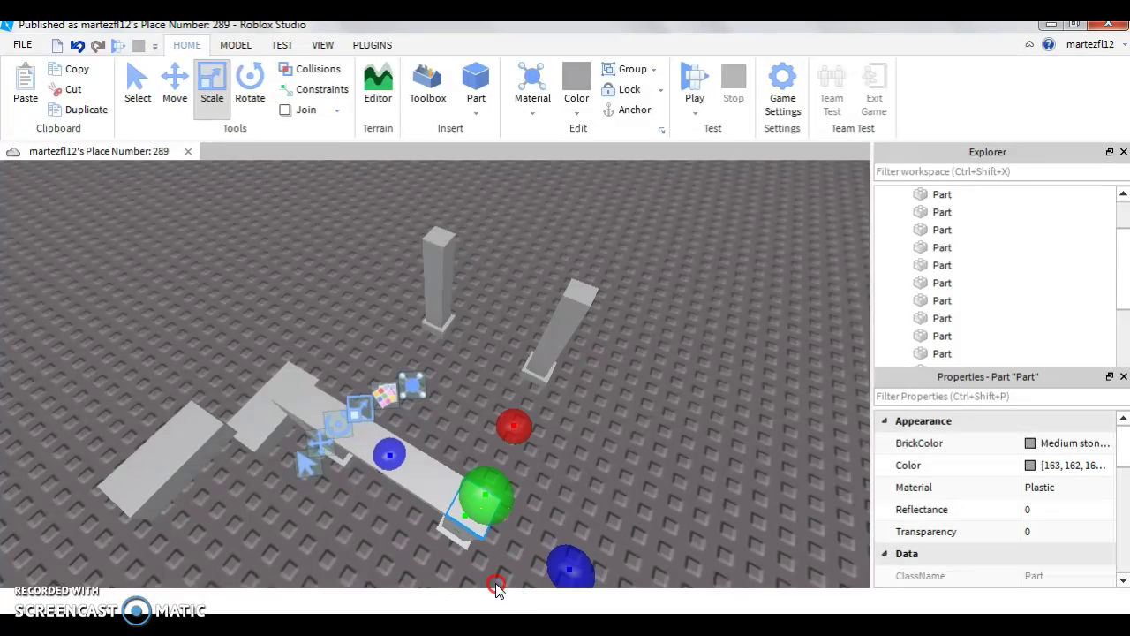
right_drag(493, 585, 491, 589)
drag(489, 432, 489, 431)
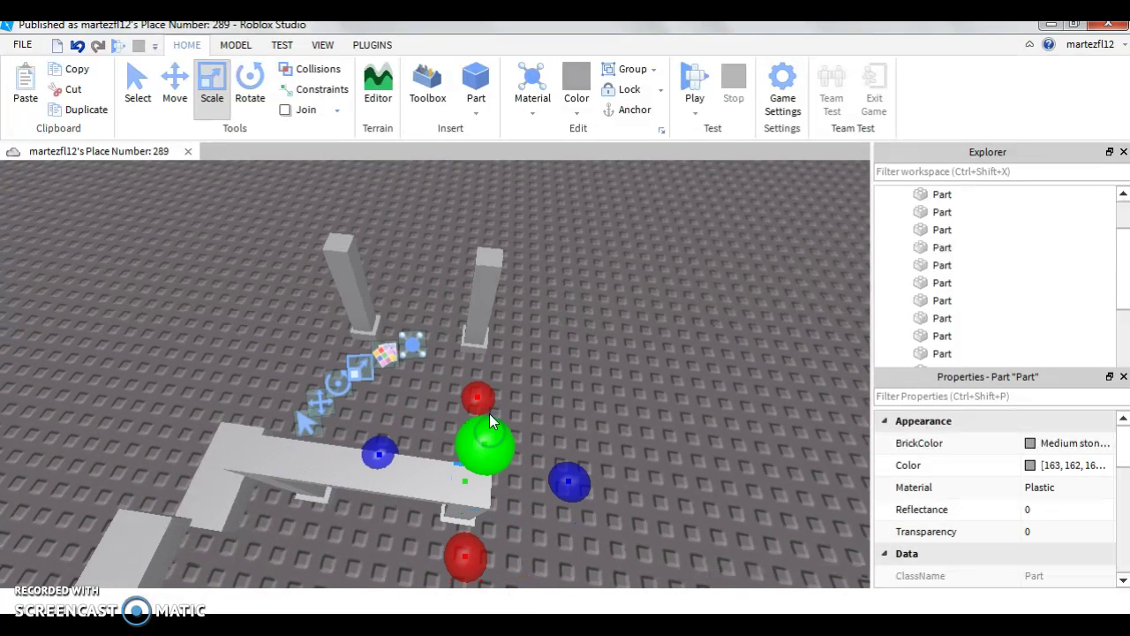
drag(500, 336, 498, 228)
mouse_move(498, 229)
right_down()
mouse_move(477, 221)
mouse_move(499, 233)
right_up()
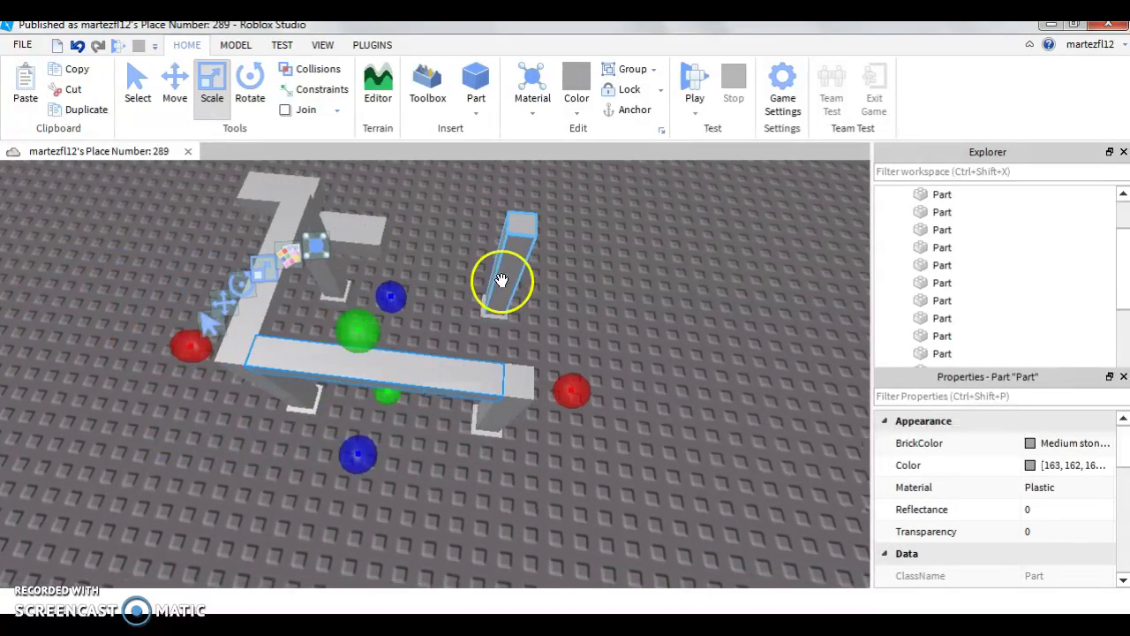
- Make a third top rail from a copy of the second one, running from the new corner toward the remaining leg
drag(189, 359, 567, 430)
drag(600, 392, 606, 388)
right_drag(605, 389, 568, 391)
drag(282, 440, 664, 408)
scroll(664, 403, up, 1)
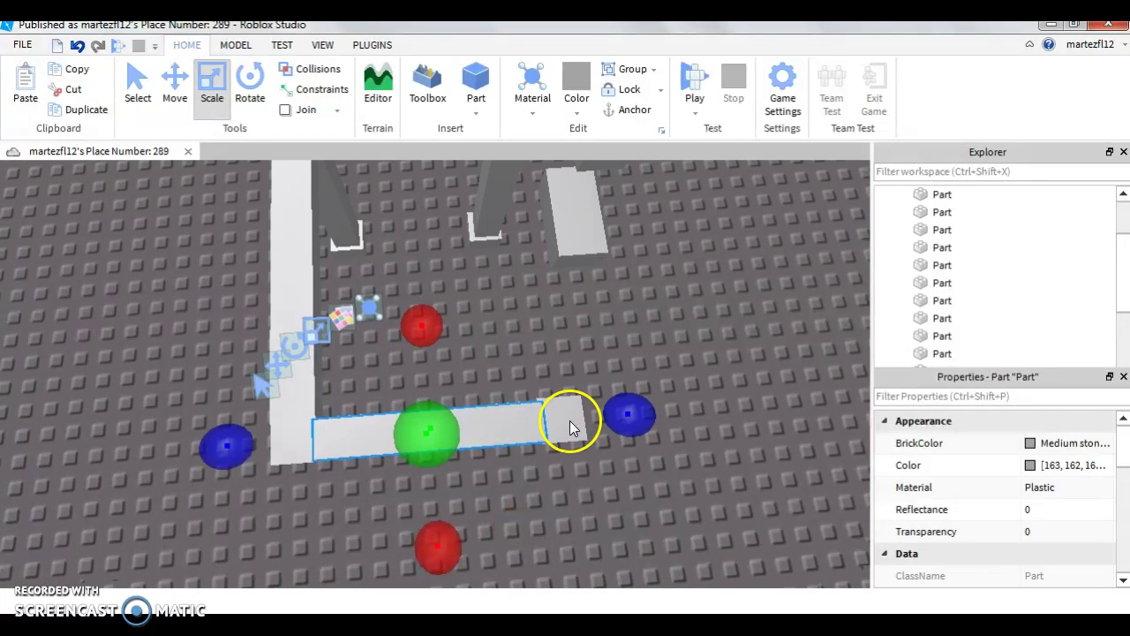
- Try to reposition the misaligned corner leg and its base at the end of the third rail
key(w)
key(d)
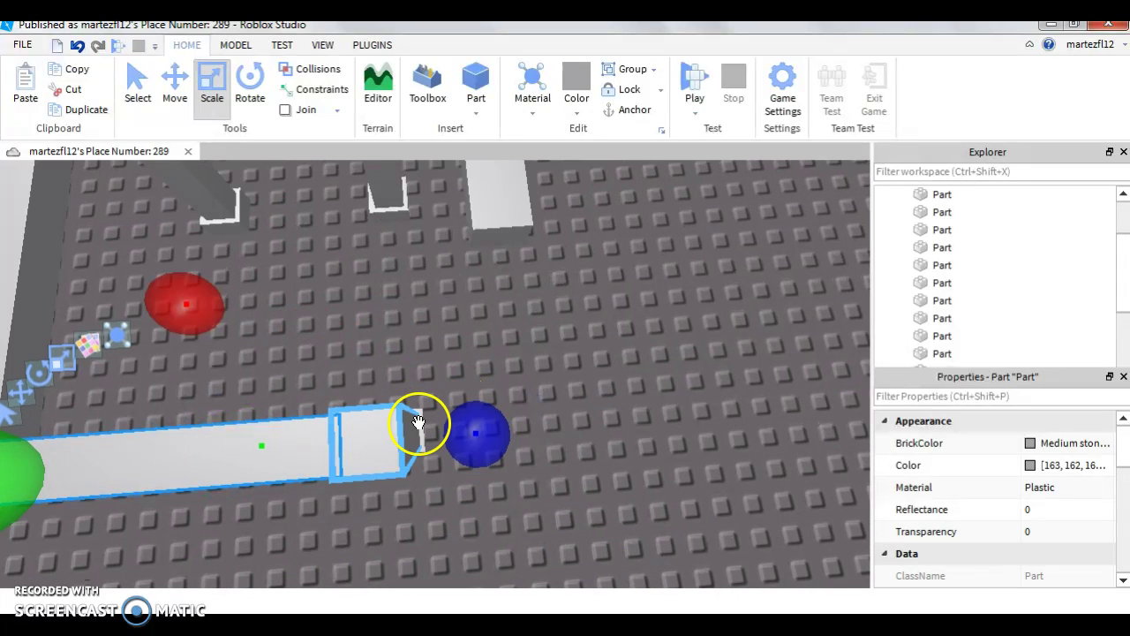
ctrl+click(424, 427)
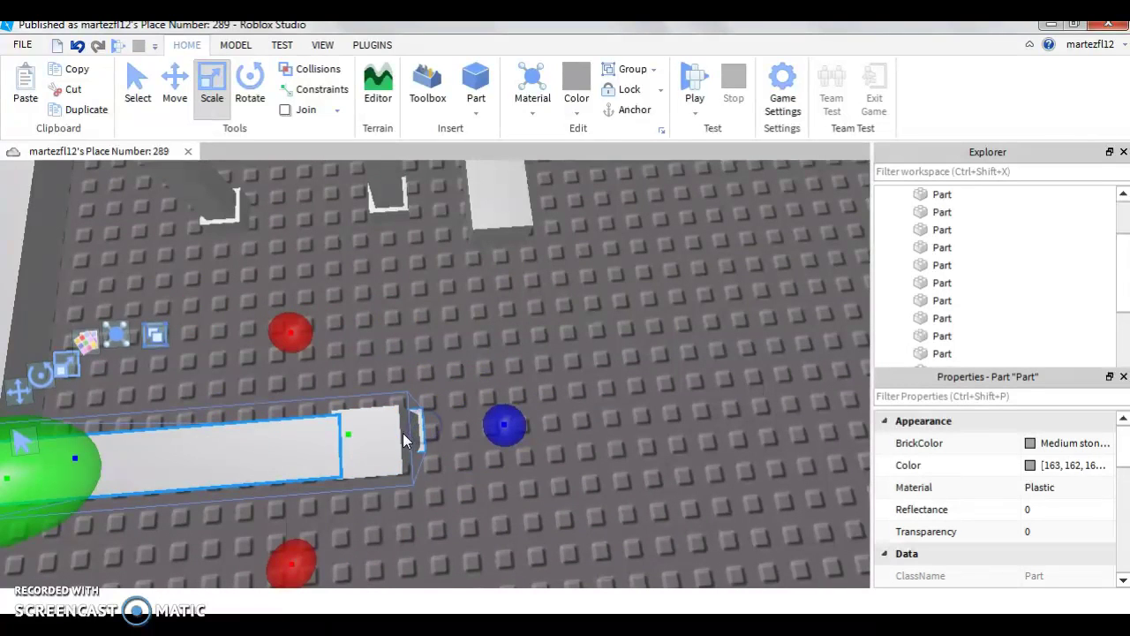
click(462, 347)
drag(454, 394, 384, 458)
key(ctrl+2)
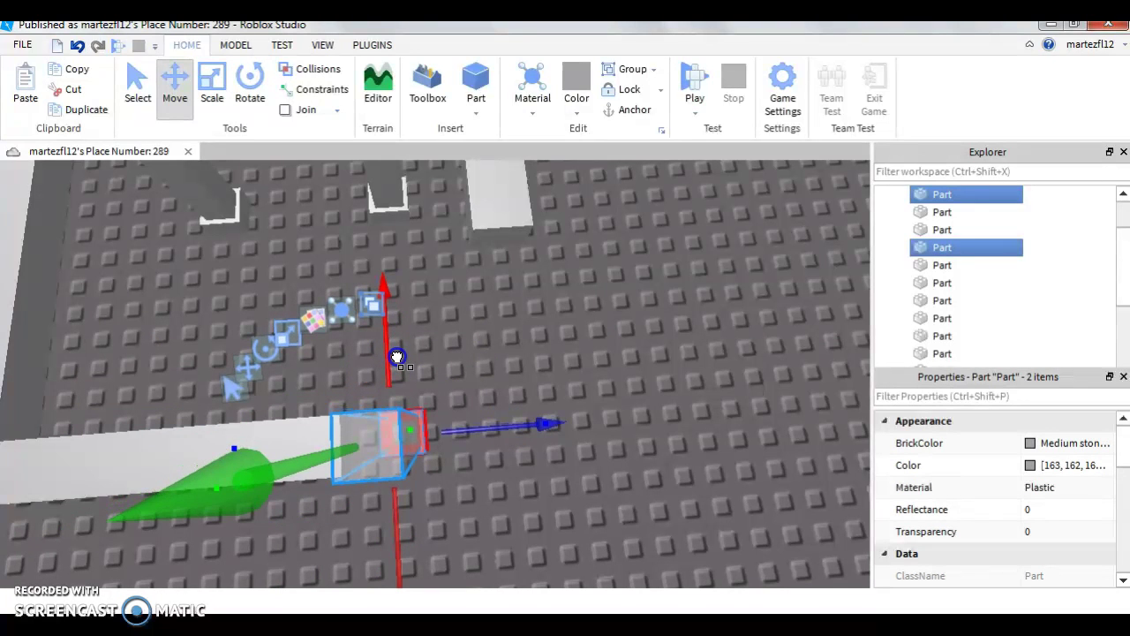
click(456, 379)
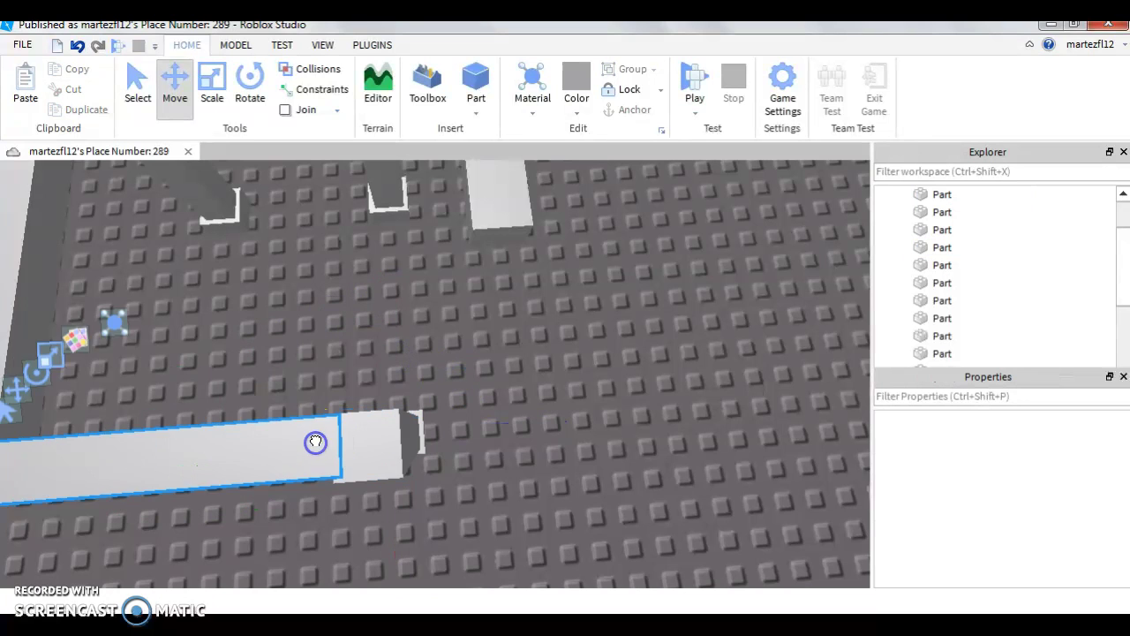
- Select the misaligned corner leg with its base and delete both parts
right_drag(316, 444, 245, 391)
click(245, 391)
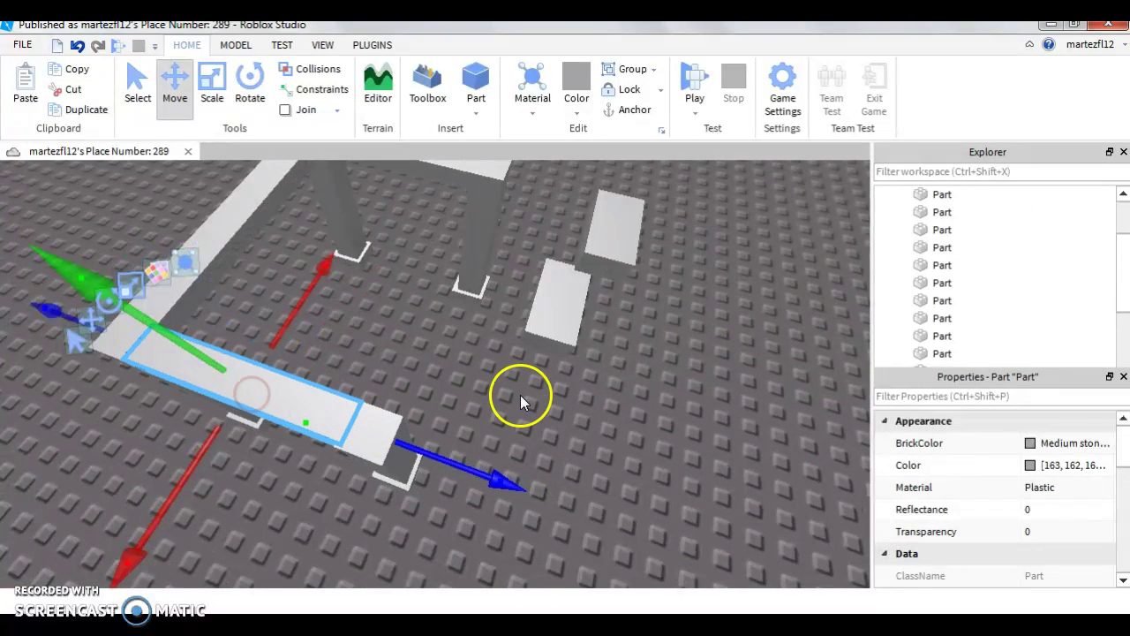
click(398, 533)
drag(430, 504, 381, 428)
drag(482, 487, 575, 518)
key(Delete)
- Duplicate the neighbouring leg with its base and move the copy to the free end of the third rail
key(a)
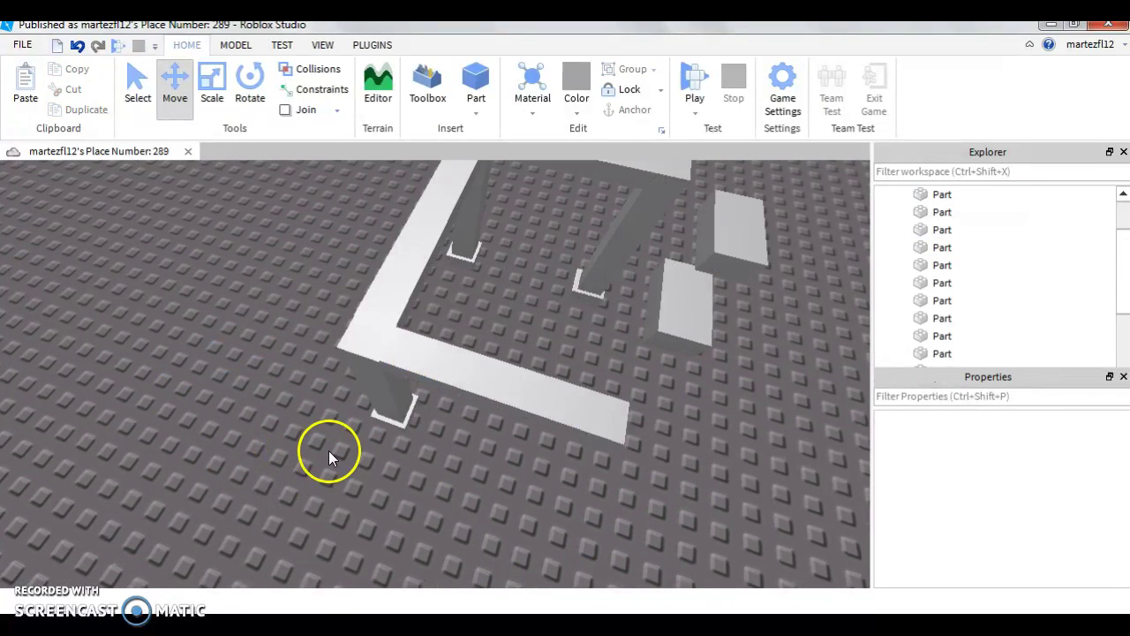
click(402, 422)
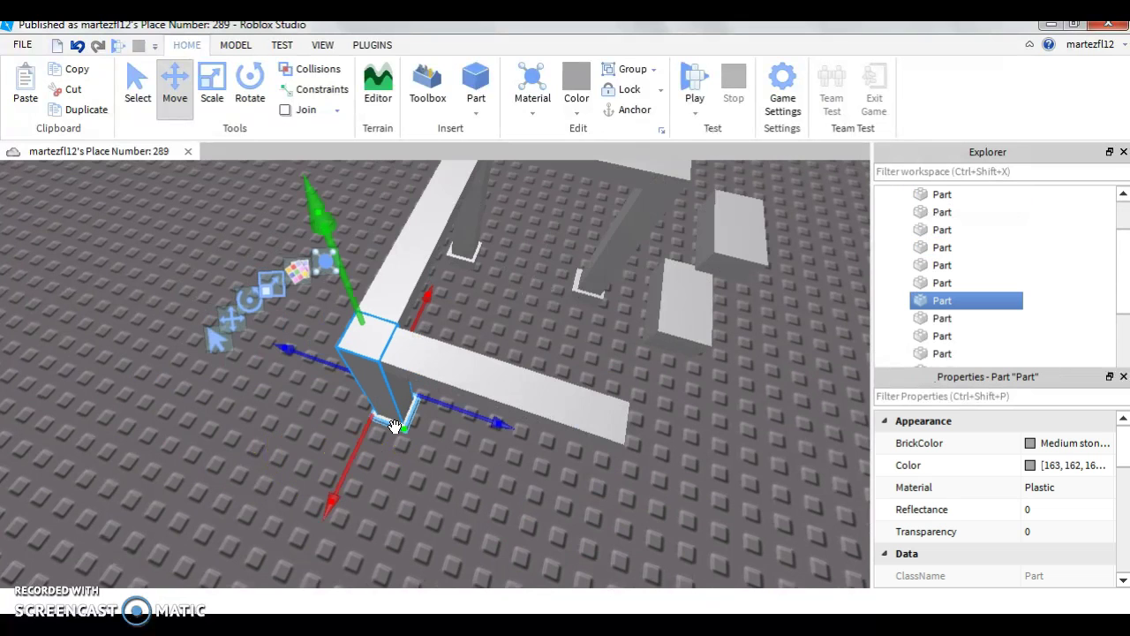
right_drag(474, 467, 475, 439)
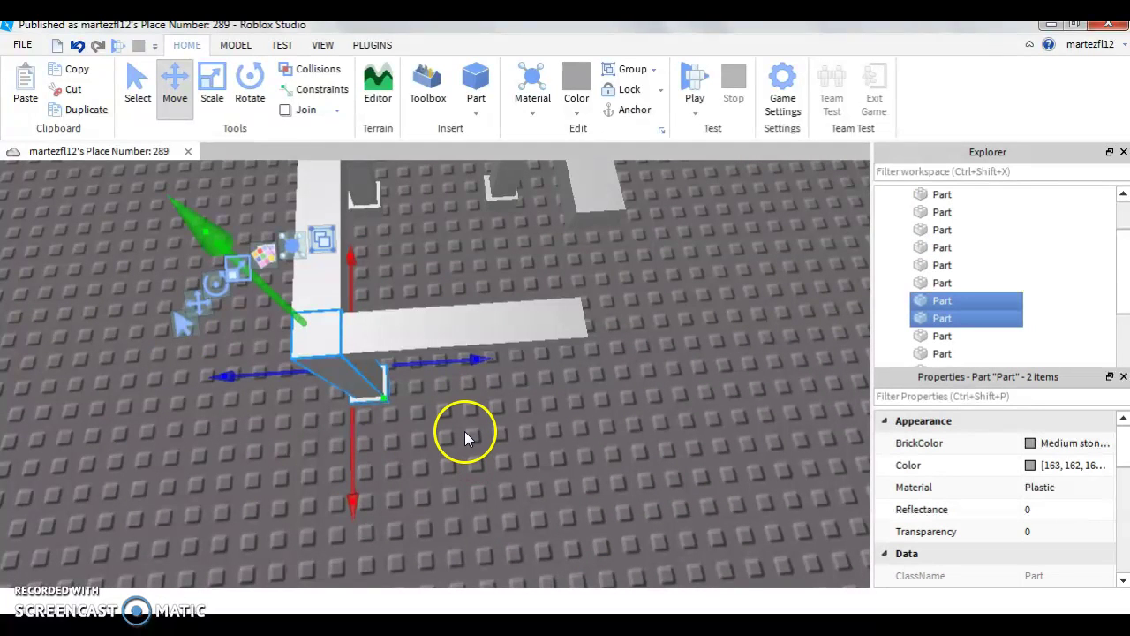
key(ctrl+d)
drag(416, 366, 626, 378)
key(d)
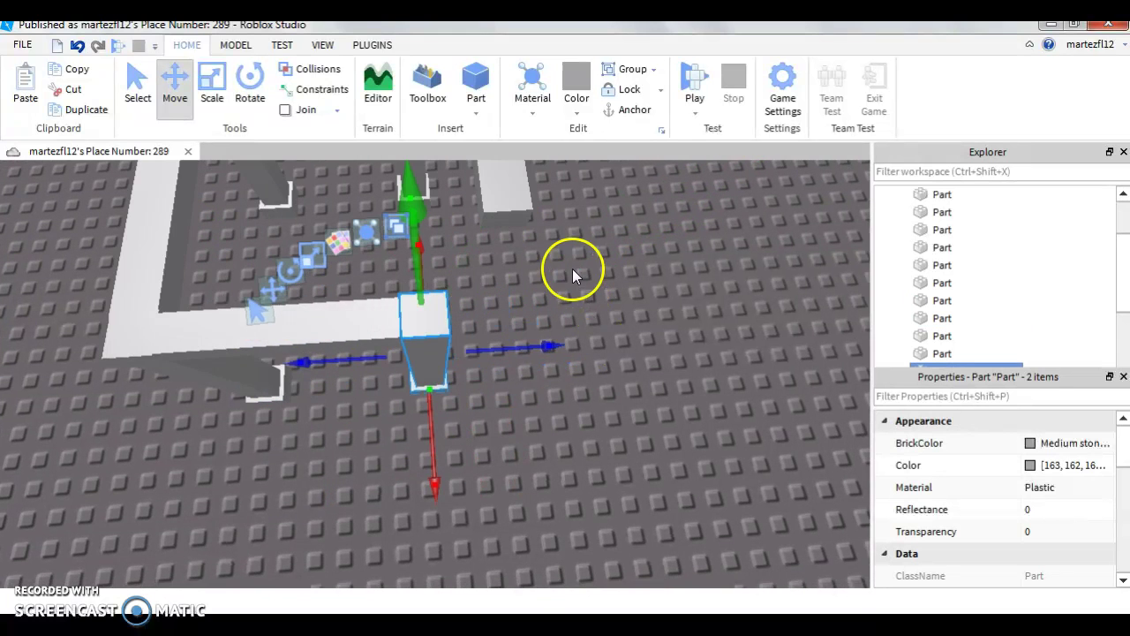
- Duplicate the third rail, shorten the copy to the new leg's top, and stretch it across the open side to close the frame
click(350, 323)
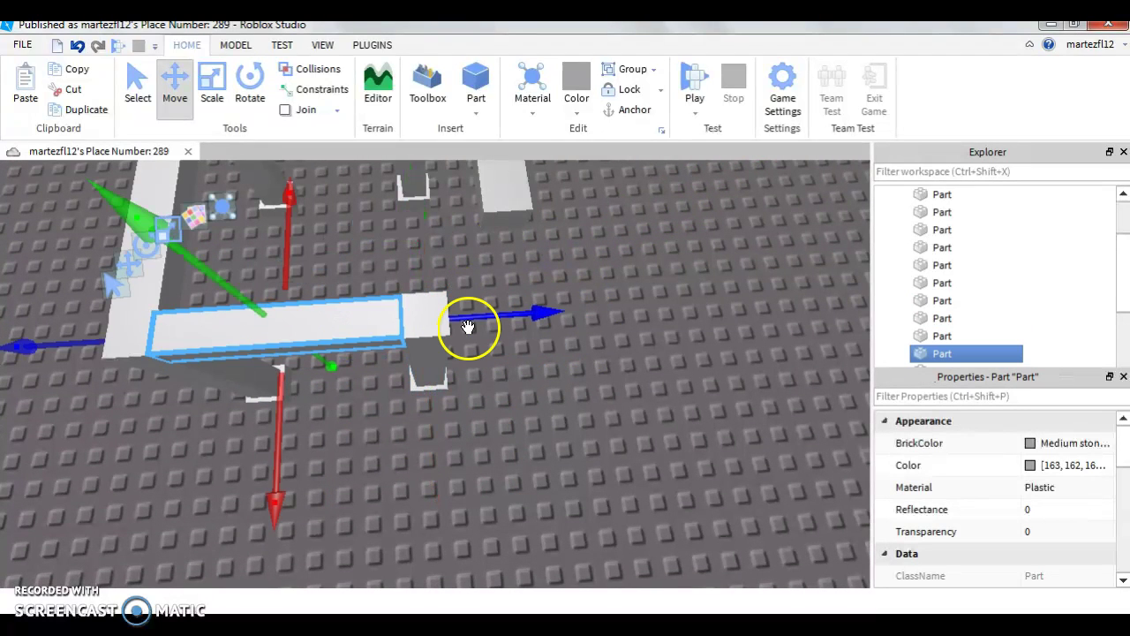
key(ctrl+3)
drag(80, 348, 549, 309)
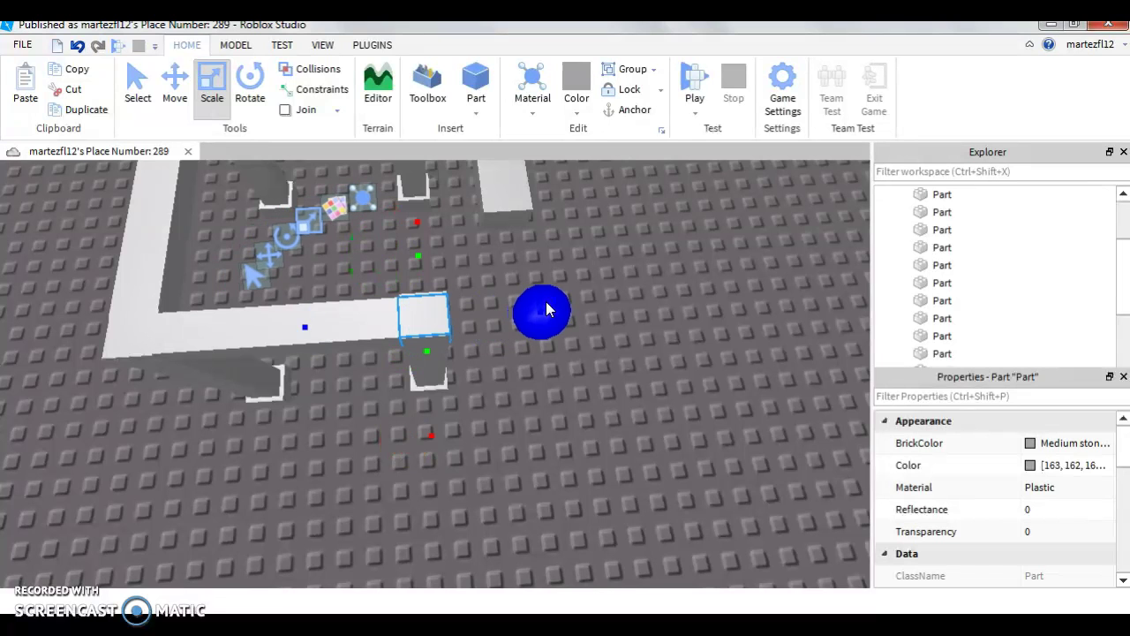
drag(546, 302, 545, 302)
right_drag(515, 306, 555, 298)
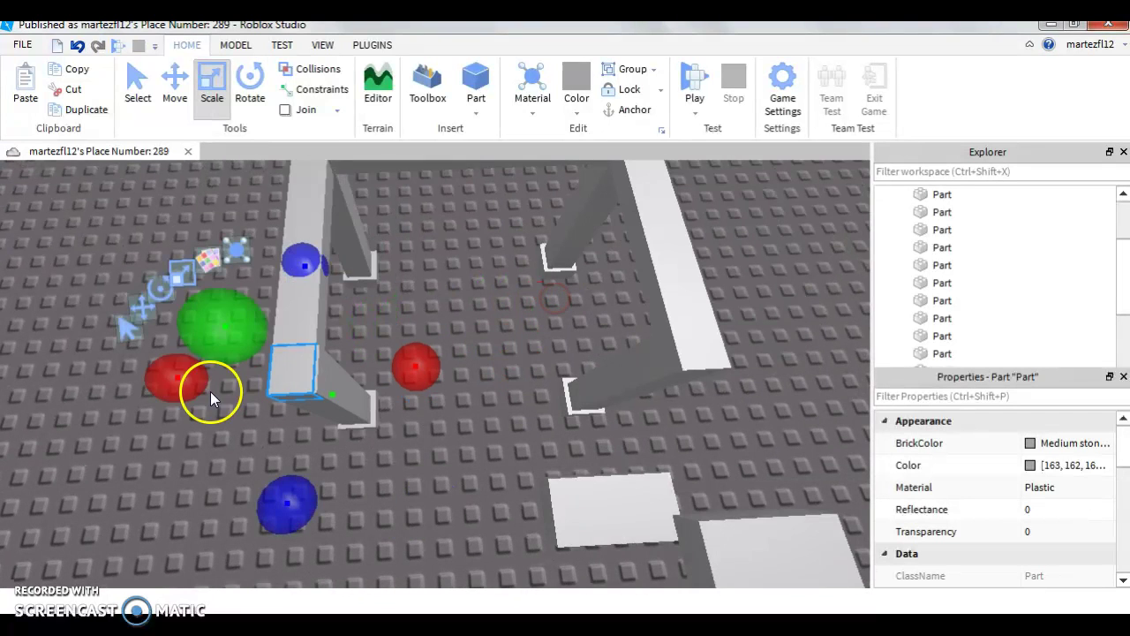
drag(210, 385, 405, 383)
drag(663, 361, 790, 347)
drag(228, 364, 229, 357)
drag(500, 495, 496, 490)
- Duplicate the closing rail and scale the copy across the frame's opening to fill the centre of the tabletop
click(457, 478)
right_drag(458, 479, 478, 431)
click(444, 349)
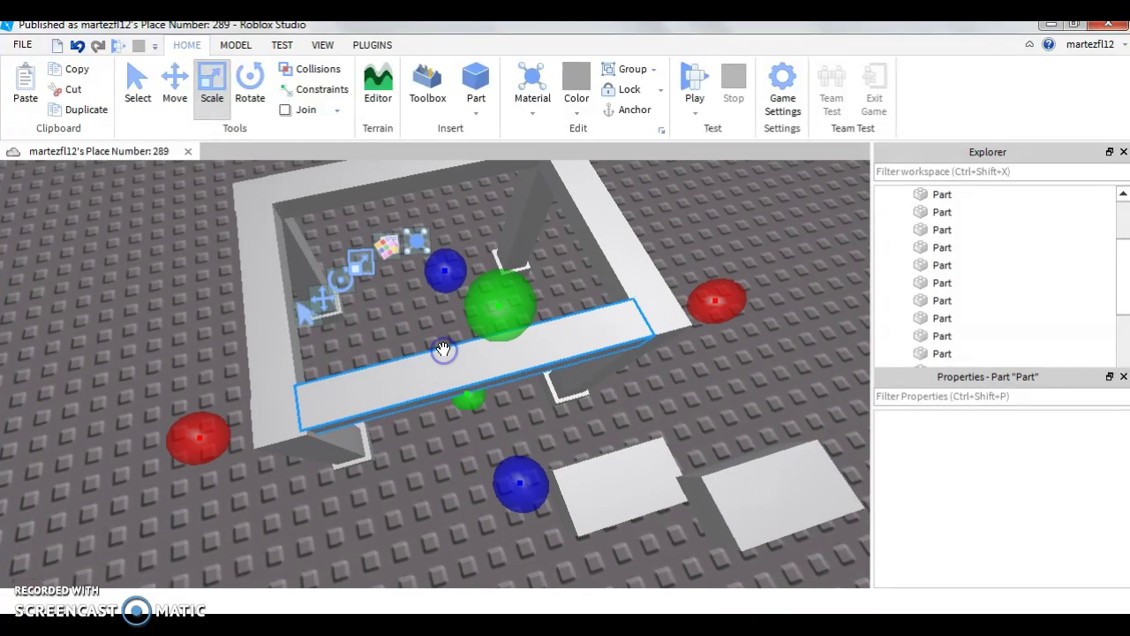
drag(529, 488, 504, 438)
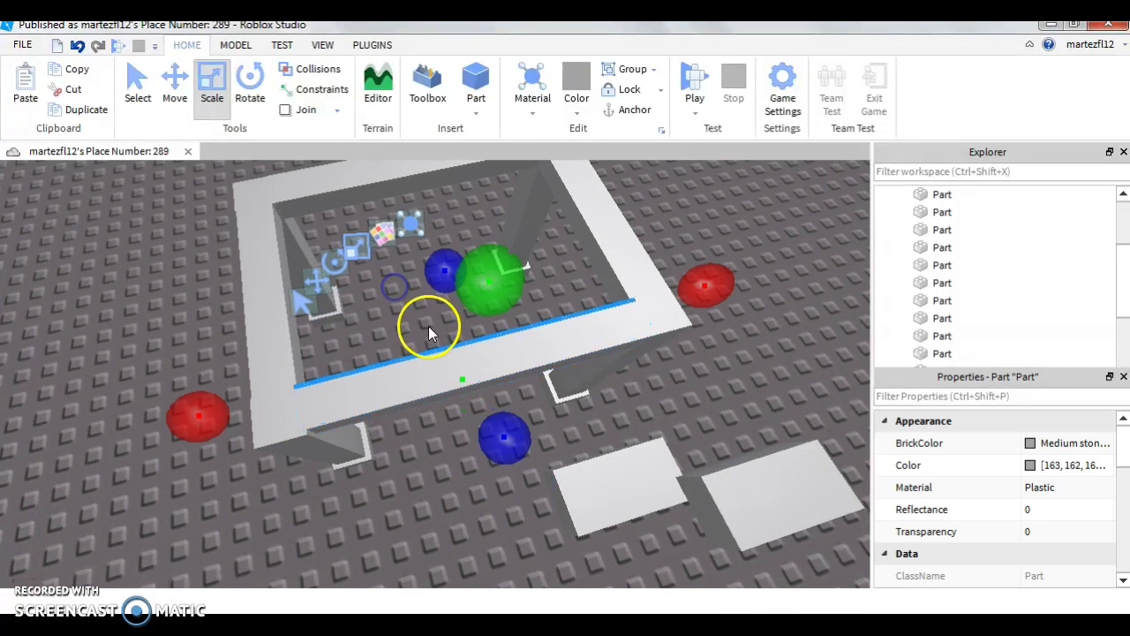
mouse_move(391, 145)
mouse_down()
mouse_move(352, 117)
mouse_move(377, 150)
mouse_up()
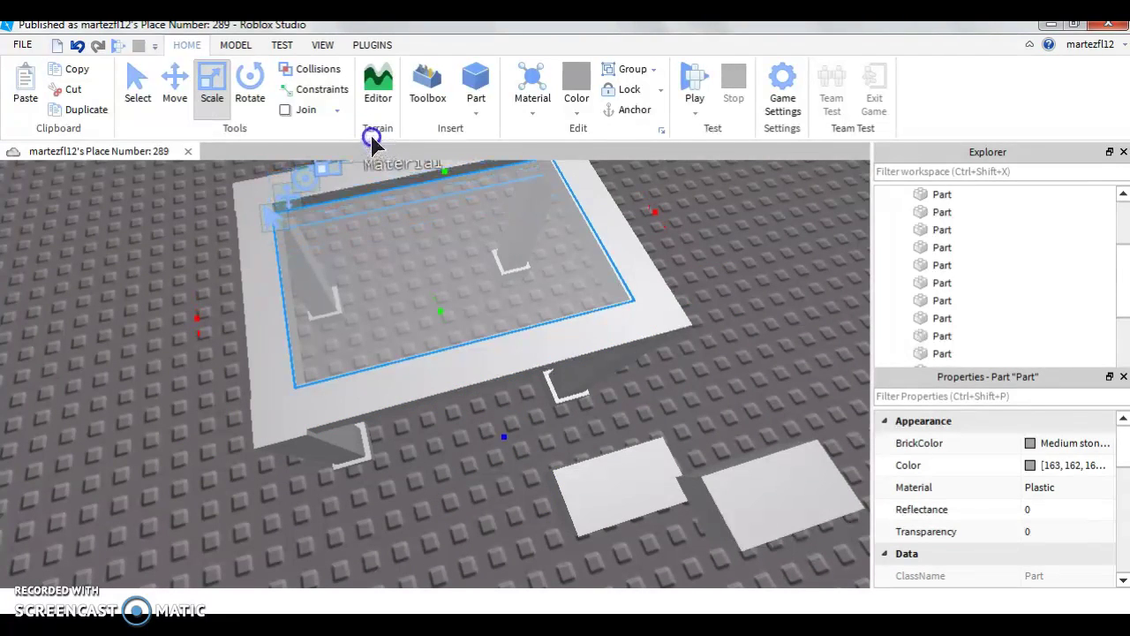
scroll(374, 148, down, 3)
mouse_move(406, 189)
mouse_down()
mouse_move(395, 176)
mouse_move(402, 195)
mouse_up()
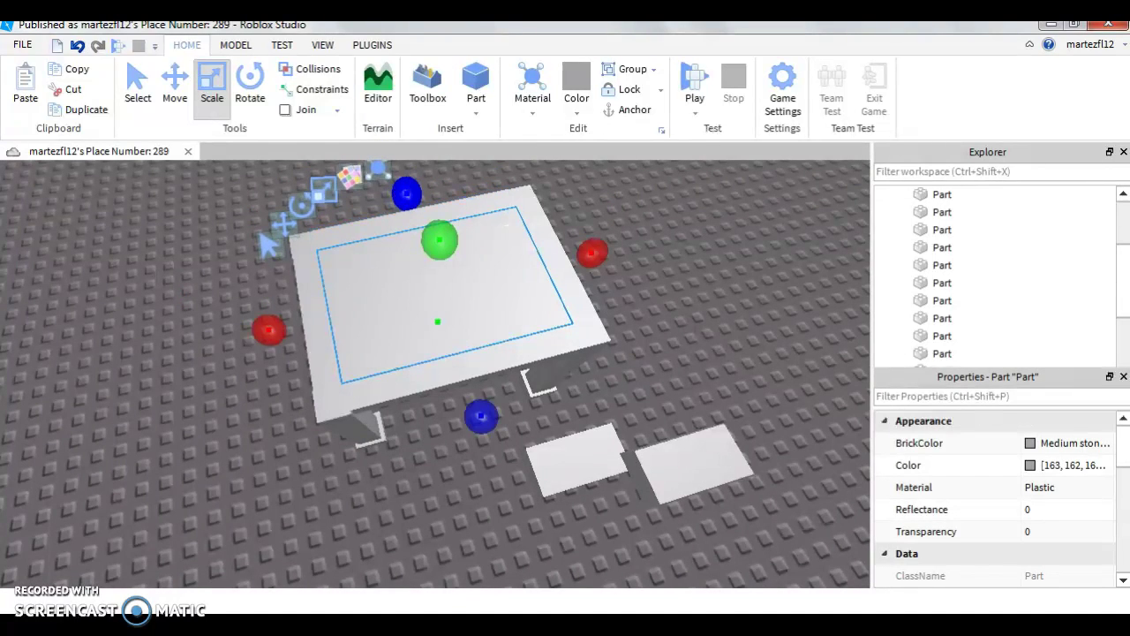
- Set the tabletop's centre panel to Dark blue with a transparency of 0.86
click(1025, 444)
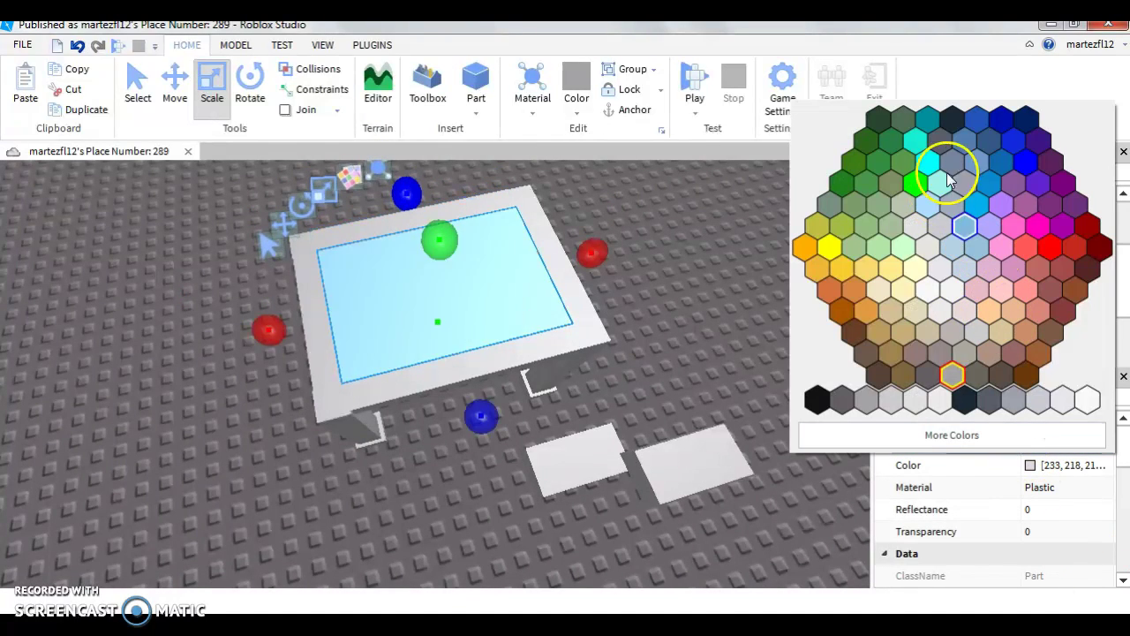
click(999, 120)
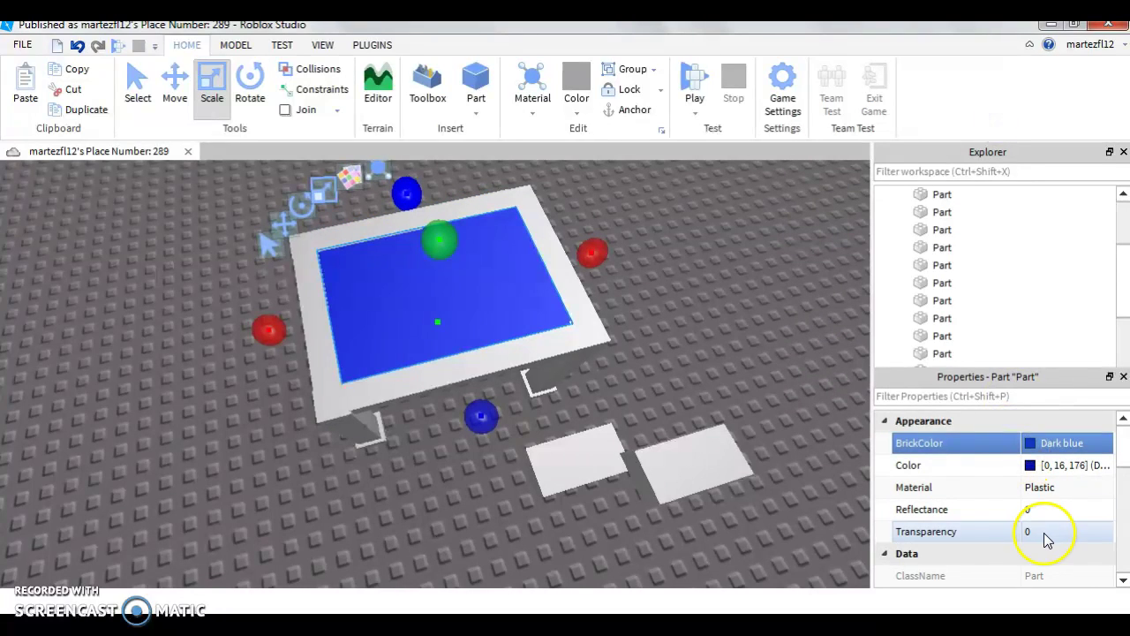
click(1045, 532)
text(0.86)
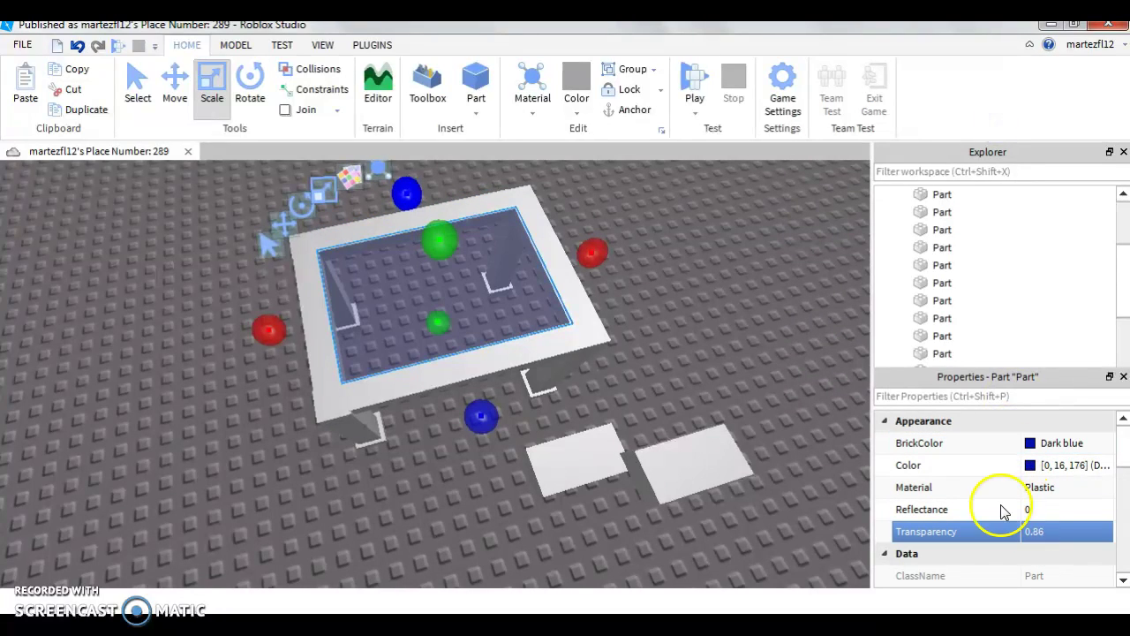
click(634, 310)
- Select the table frame's four rails and four legs and colour them Really black
click(568, 276)
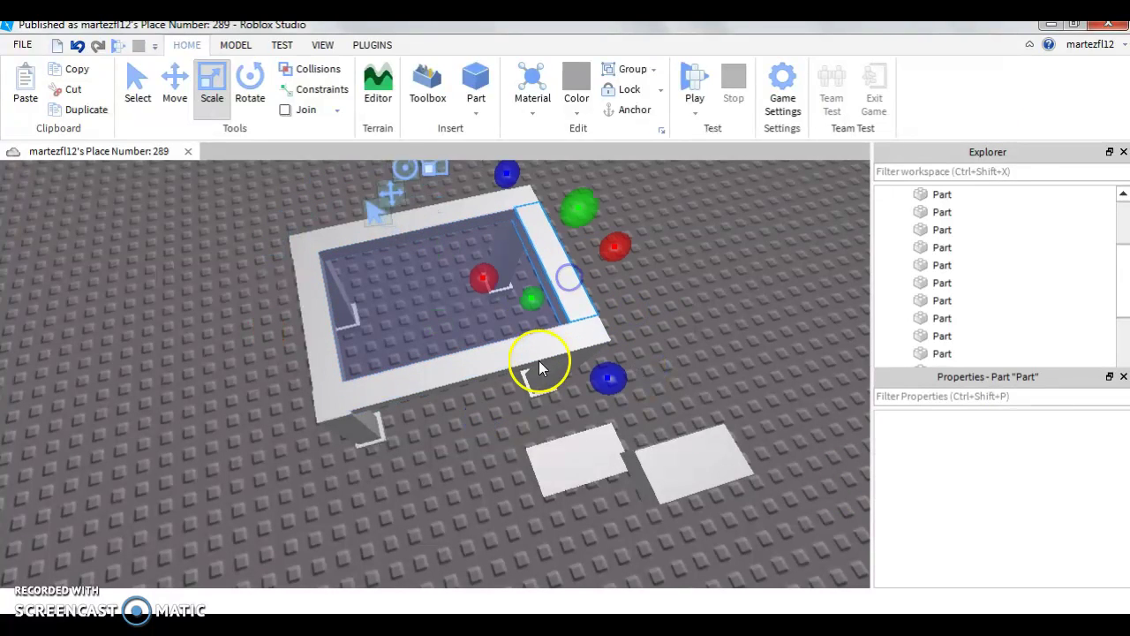
ctrl+click(539, 361)
ctrl+click(426, 217)
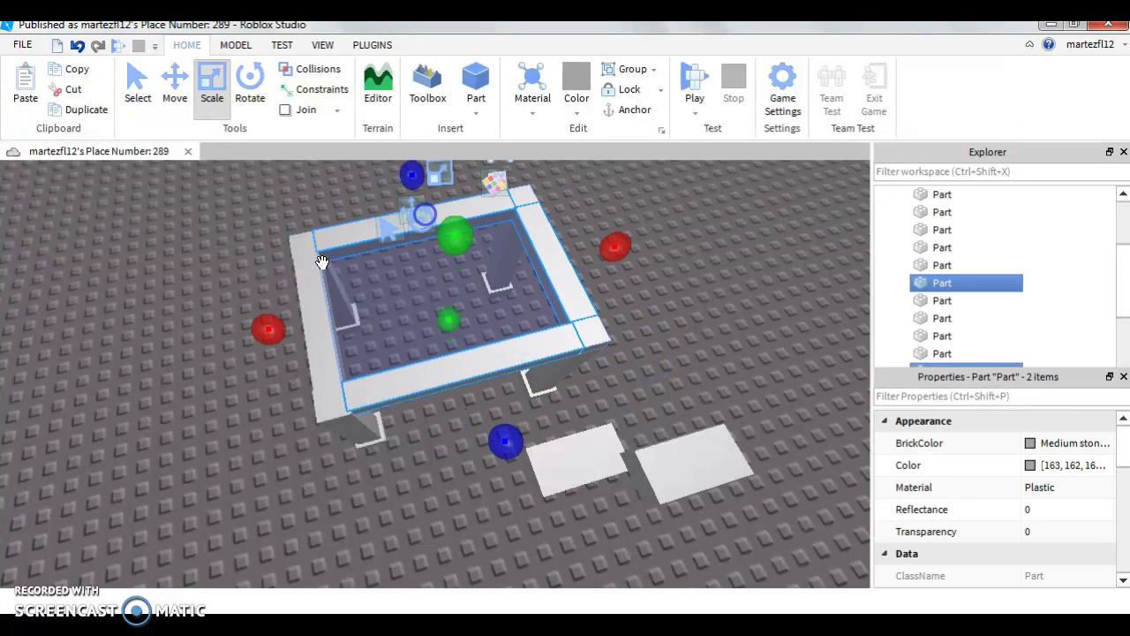
ctrl+click(308, 308)
ctrl+click(340, 409)
ctrl+click(597, 333)
ctrl+click(523, 197)
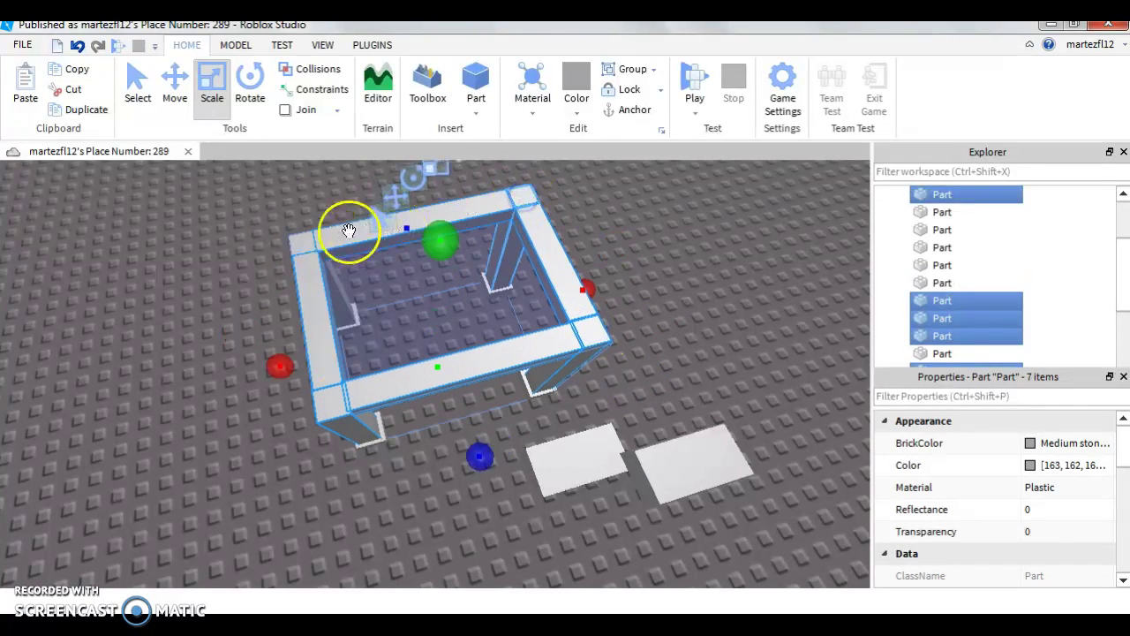
ctrl+click(300, 248)
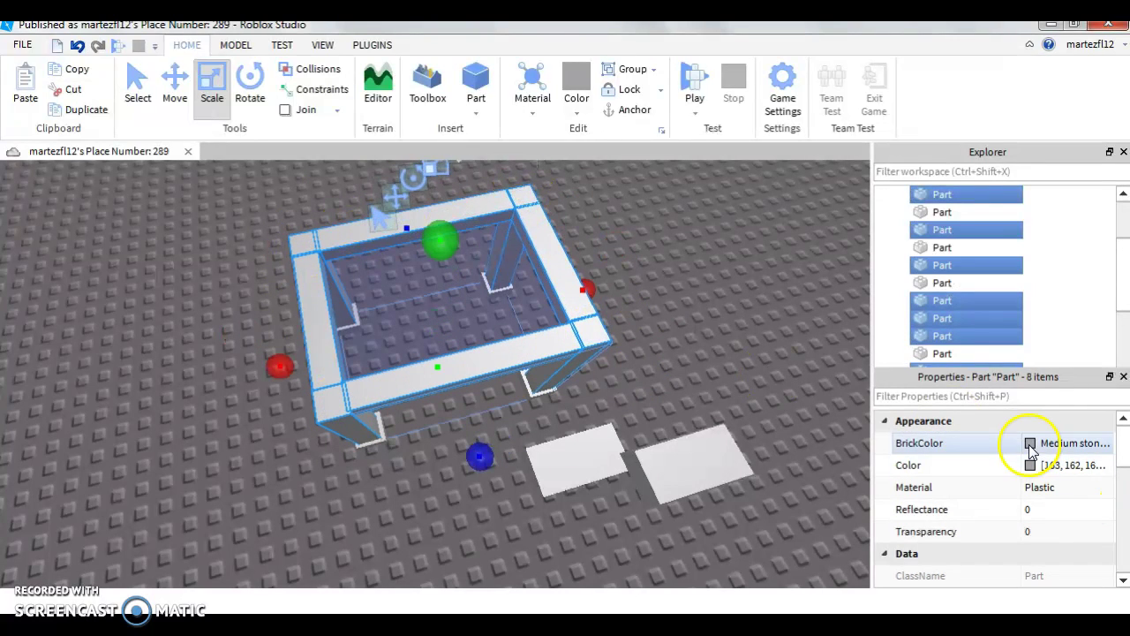
click(1031, 443)
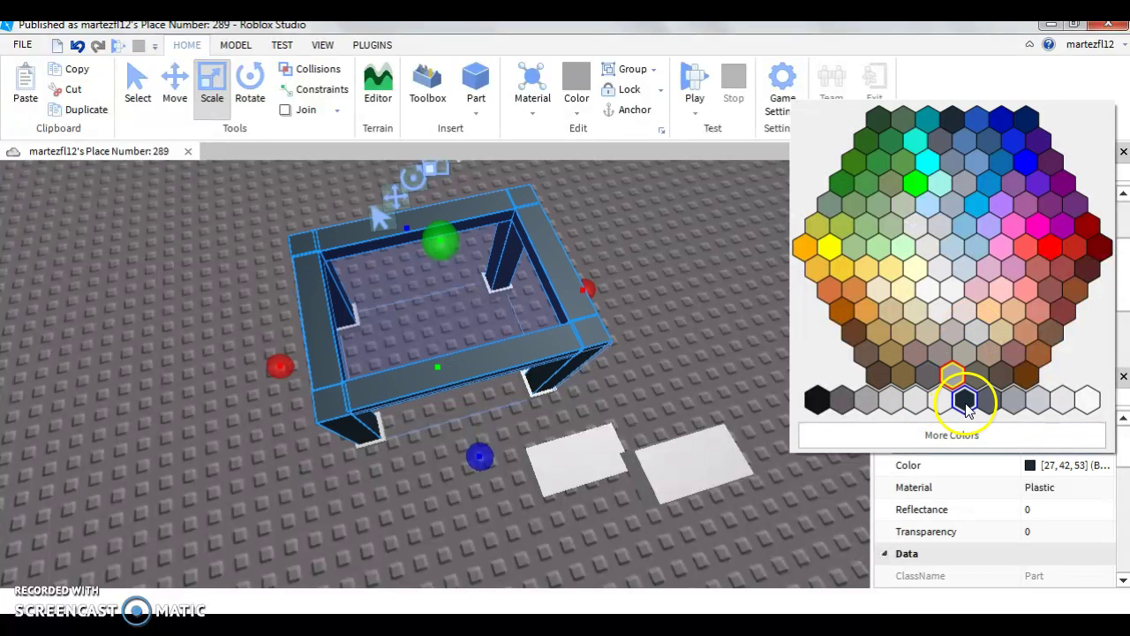
click(824, 404)
click(685, 356)
- Select the grey base parts under all four table legs and colour them Really black
scroll(683, 351, up, 3)
right_drag(683, 350, 480, 356)
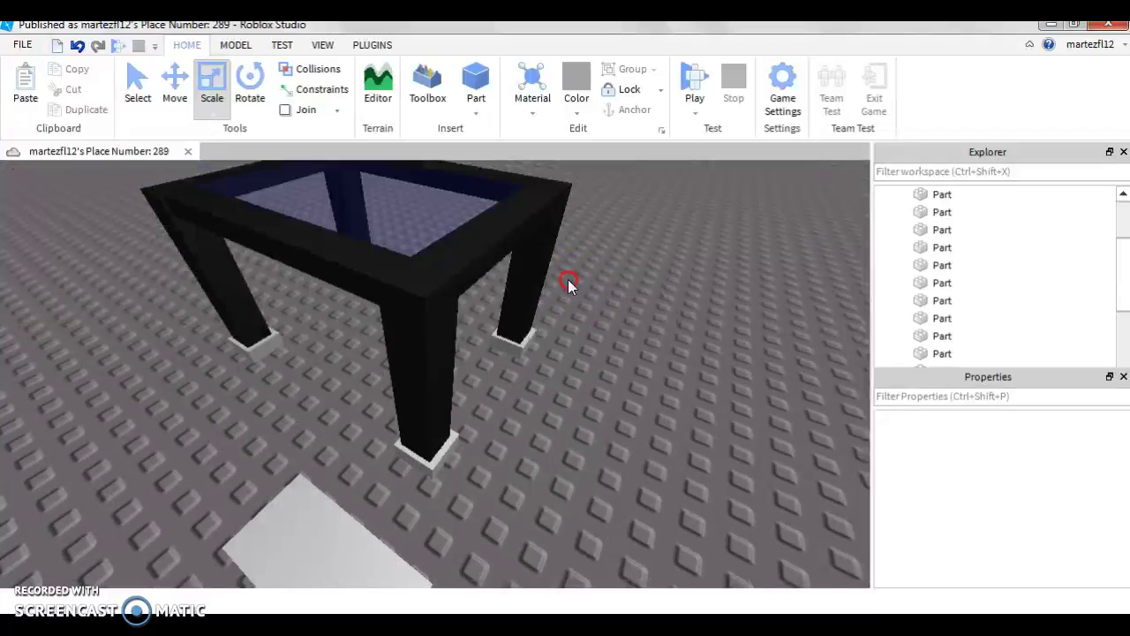
click(472, 355)
click(345, 461)
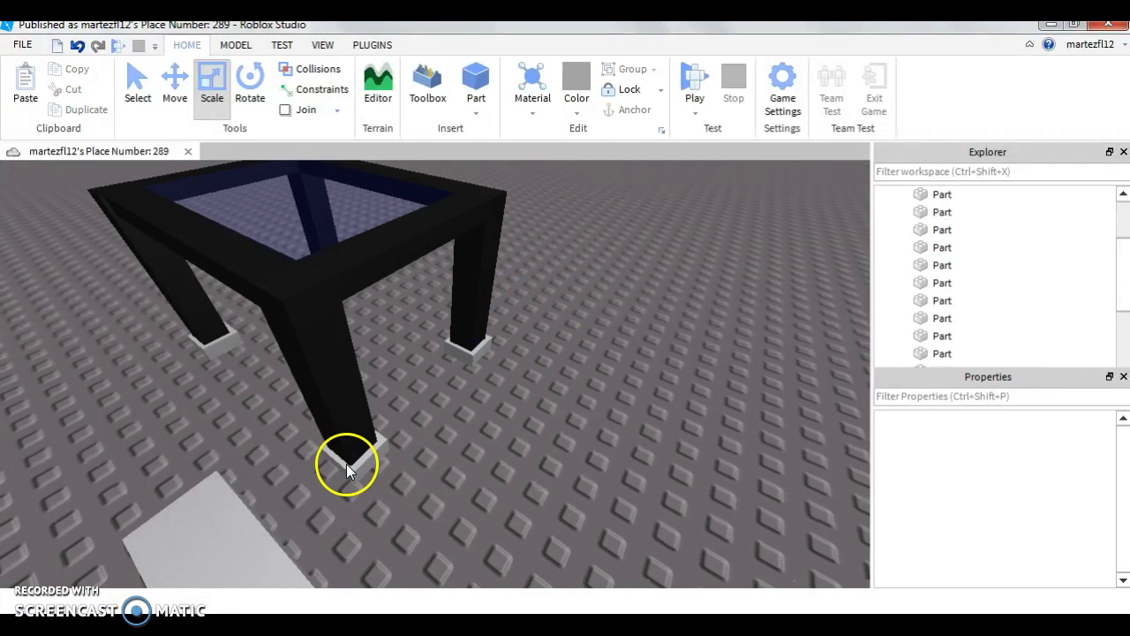
ctrl+click(357, 462)
click(486, 398)
click(421, 428)
click(363, 465)
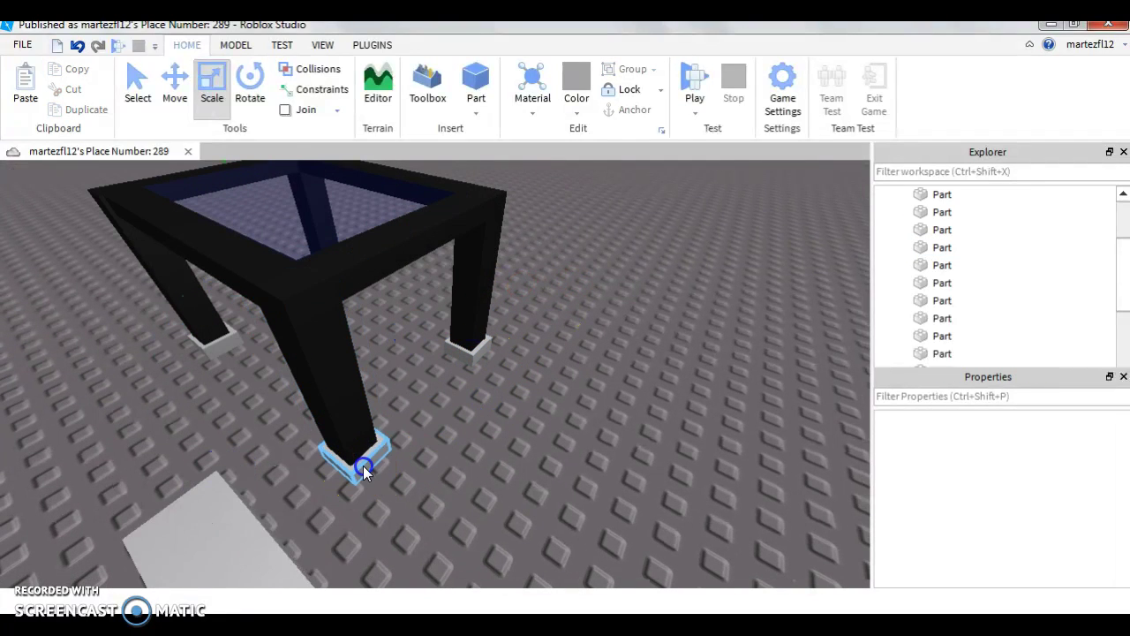
ctrl+click(474, 355)
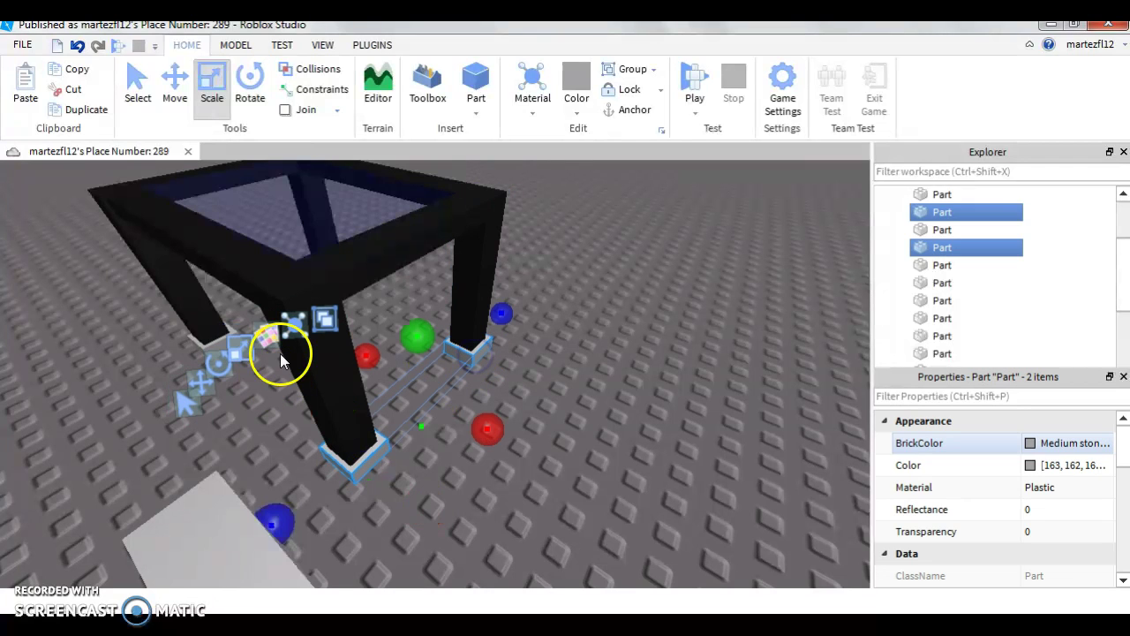
ctrl+click(211, 346)
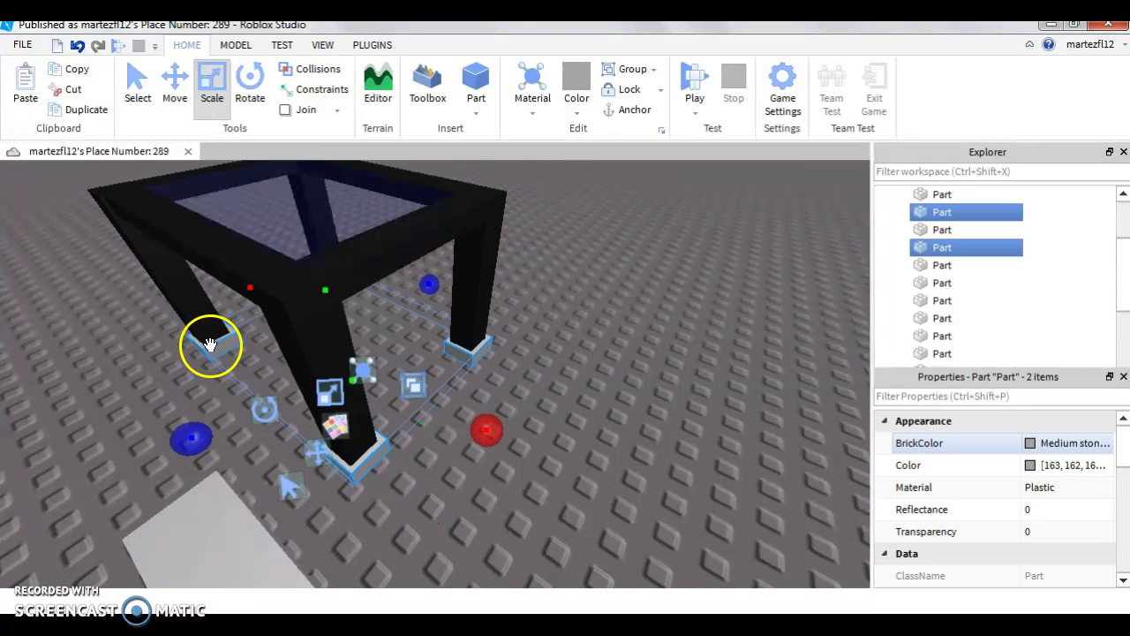
key(d)
ctrl+click(309, 287)
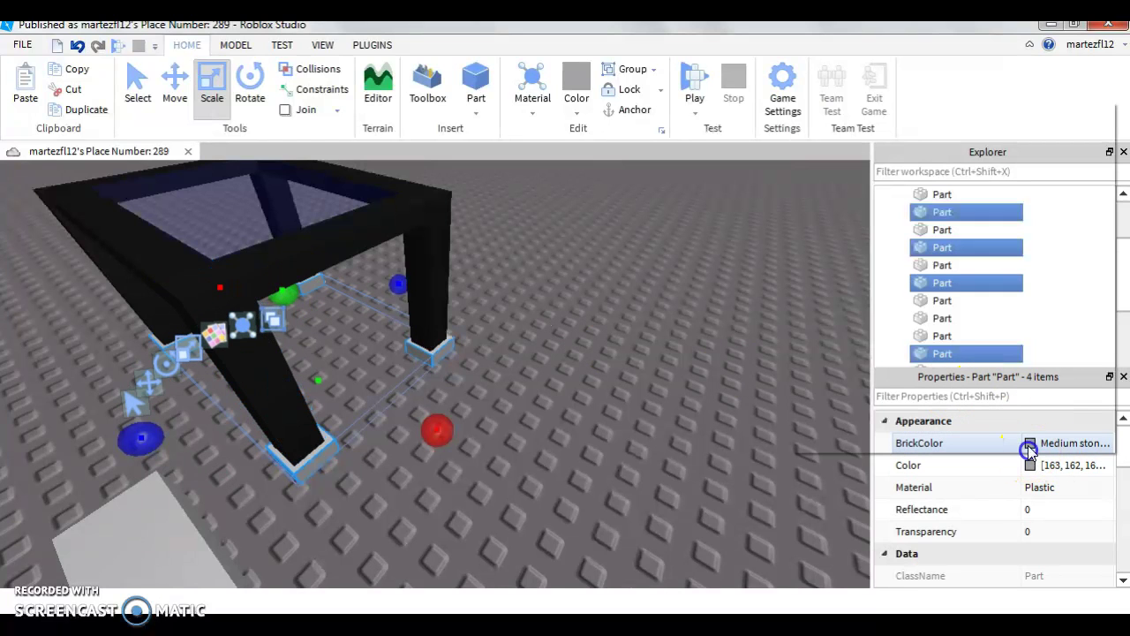
click(1029, 446)
click(816, 399)
click(568, 445)
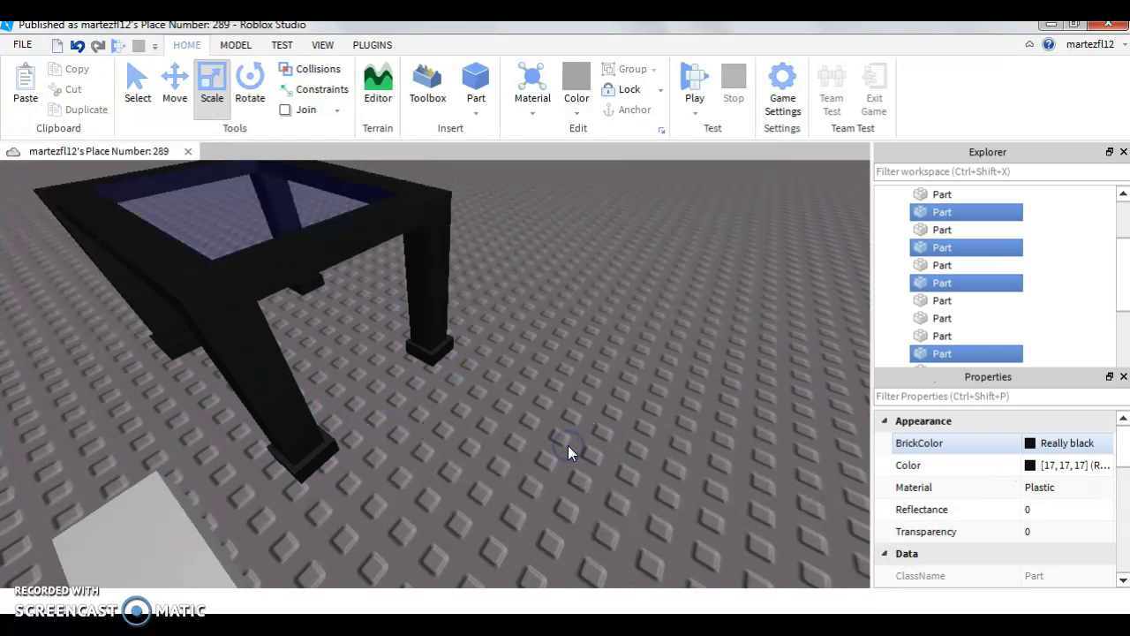
- Duplicate one leg's base, scale the copy into a thin strip on the leg's outer face, and stretch it to the leg's height
key(a)
click(363, 462)
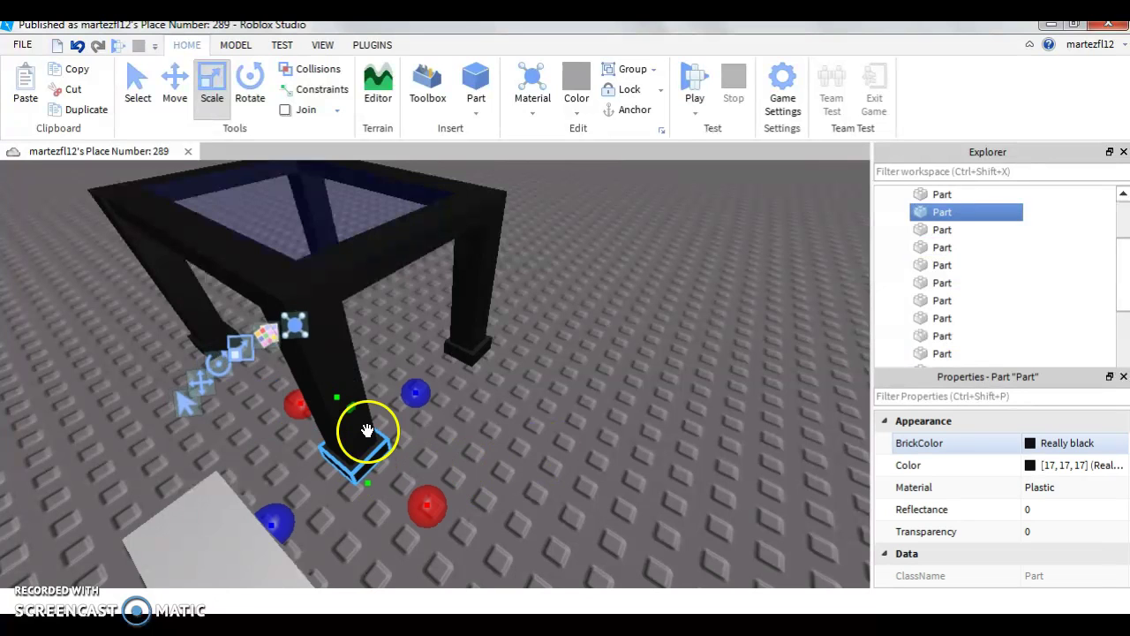
key(ctrl+d)
drag(416, 394, 367, 429)
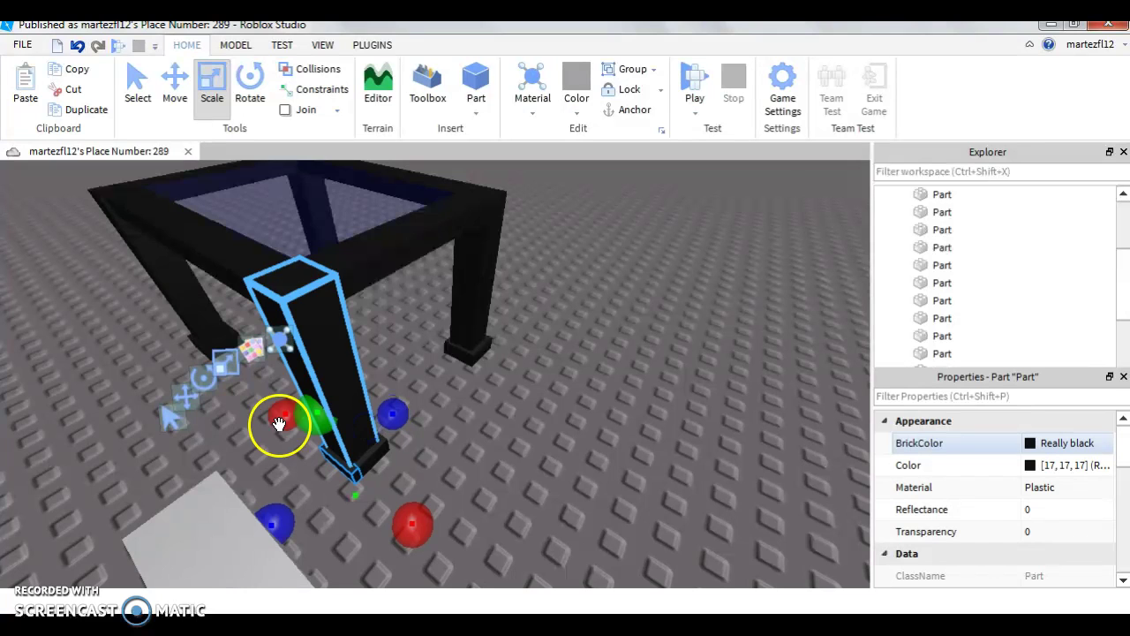
drag(286, 413, 292, 421)
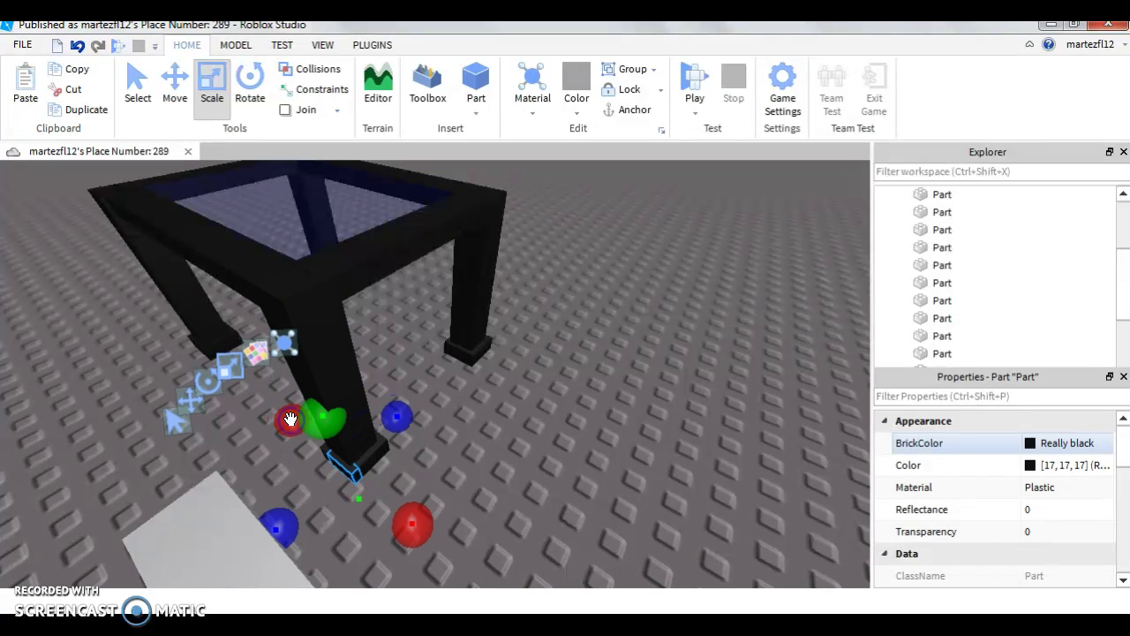
drag(392, 512, 392, 512)
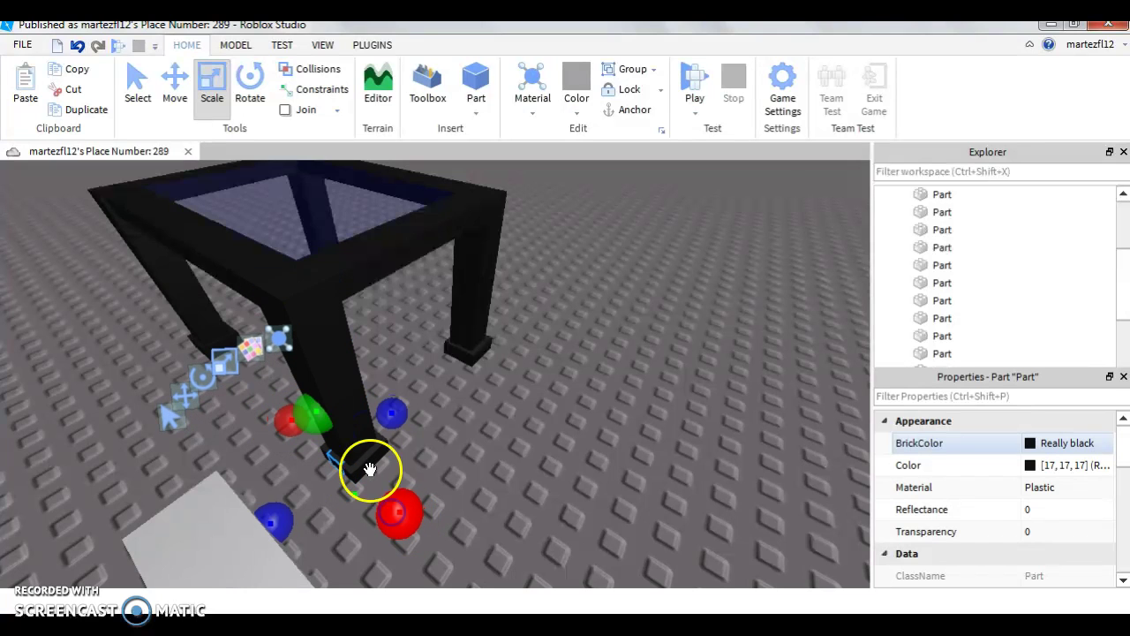
drag(316, 401, 210, 74)
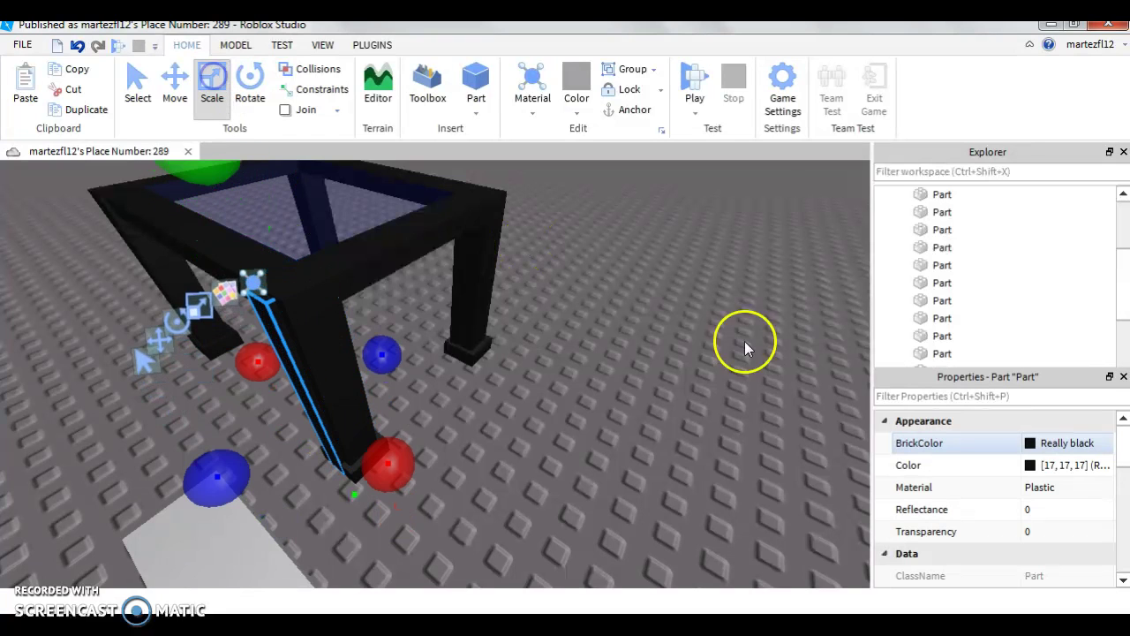
- Colour the thin leg strip Nougat and fine-tune its fit on the leg
click(1029, 445)
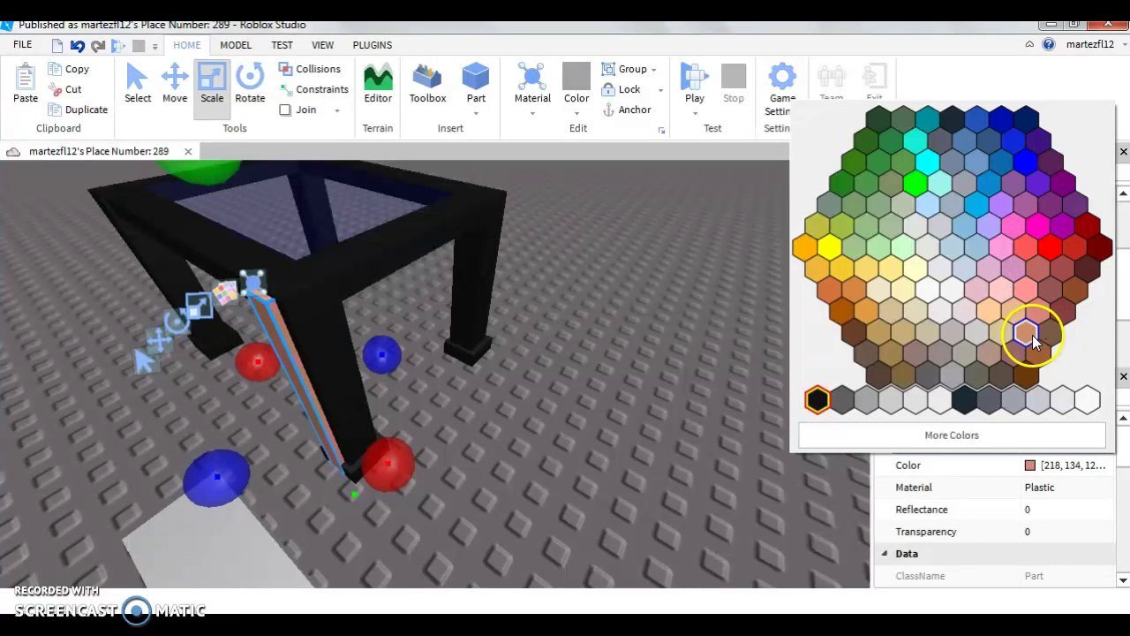
click(1033, 336)
drag(239, 484, 238, 474)
right_drag(257, 480, 257, 480)
- Duplicate the Nougat strip and move the copy across to the outer face of the neighbouring leg
key(ctrl+d)
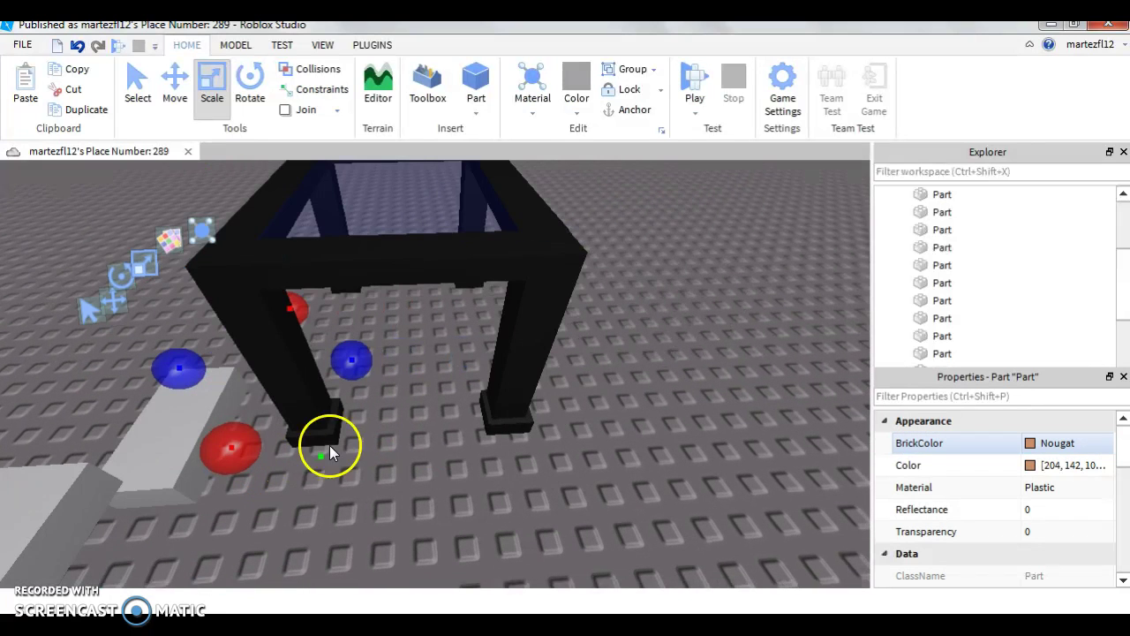
key(ctrl+2)
drag(419, 362, 616, 358)
key(d)
key(d)
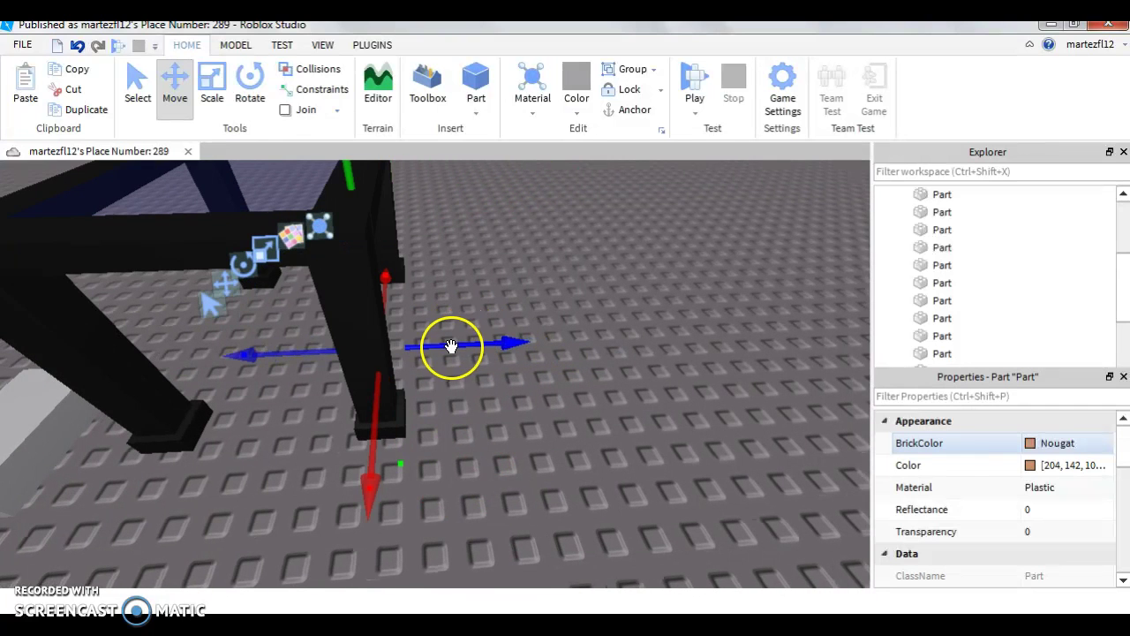
drag(456, 347, 455, 348)
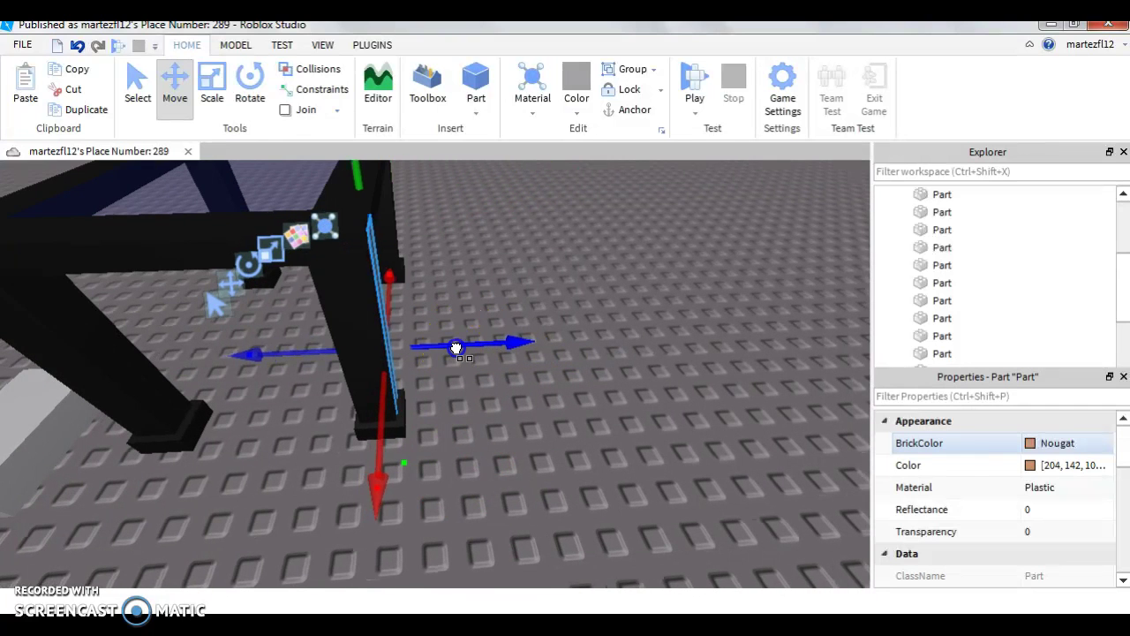
- Select both Nougat strips, duplicate them, and move the copies to the pair of legs at the table's other end
key(d)
right_drag(437, 347, 387, 351)
key(d)
key(d)
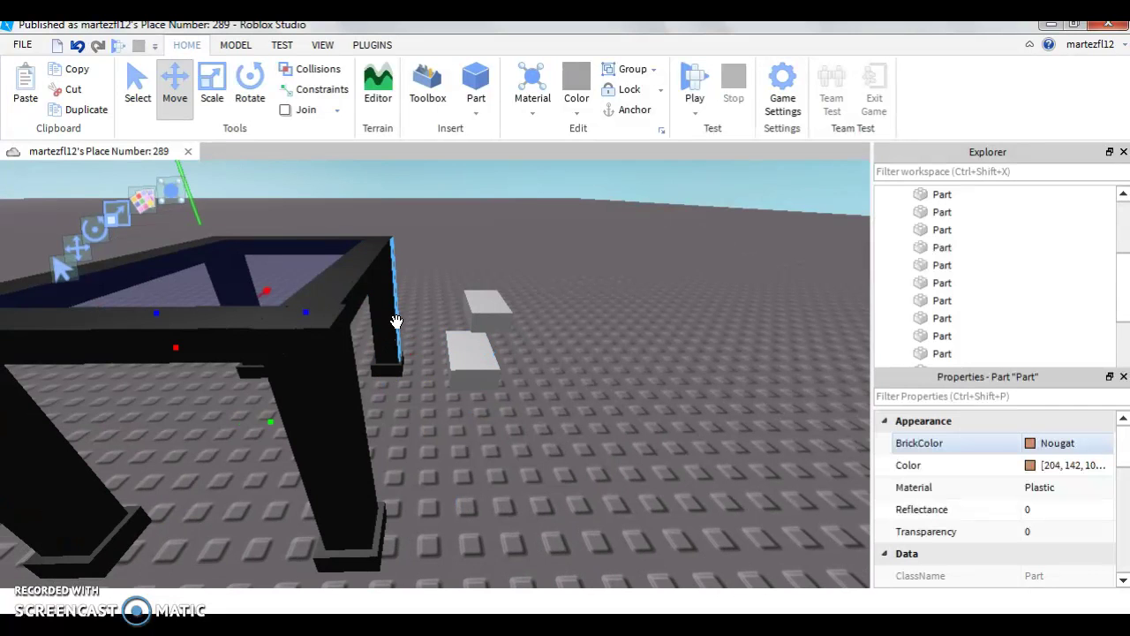
ctrl+click(397, 322)
right_drag(339, 374, 307, 381)
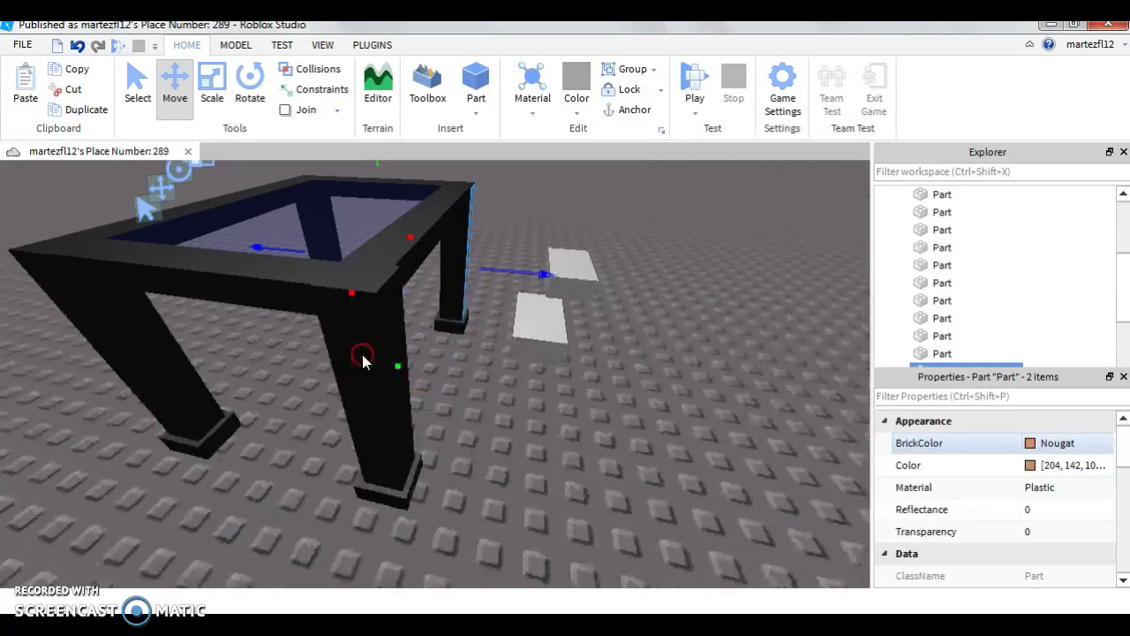
drag(344, 293, 35, 522)
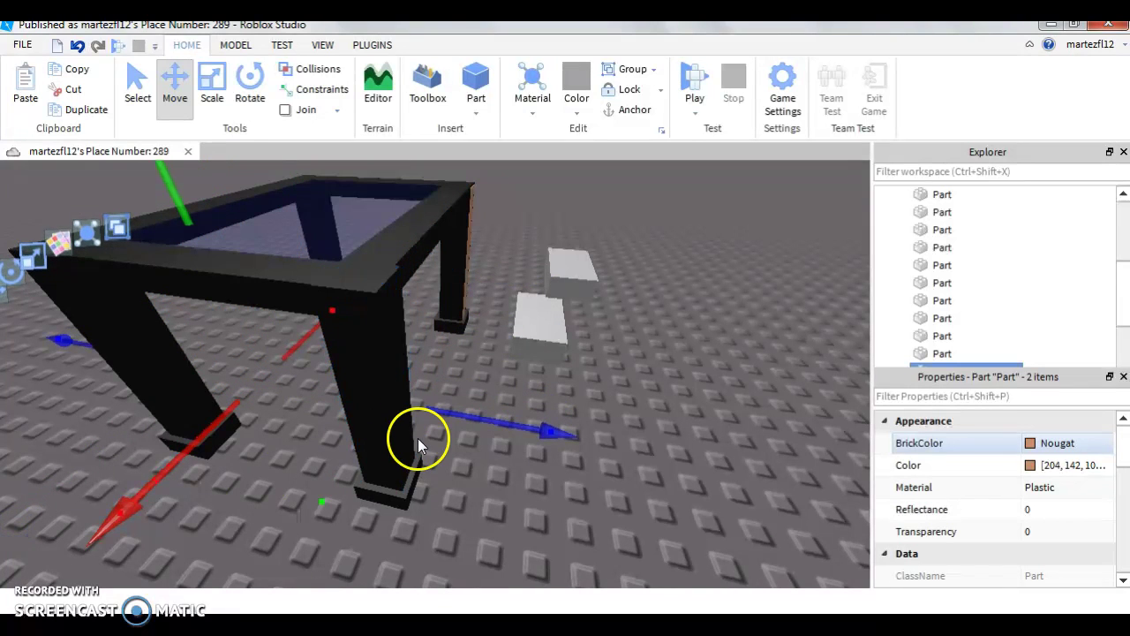
mouse_move(353, 458)
right_down()
mouse_move(260, 460)
mouse_move(355, 454)
right_up()
drag(502, 282, 491, 274)
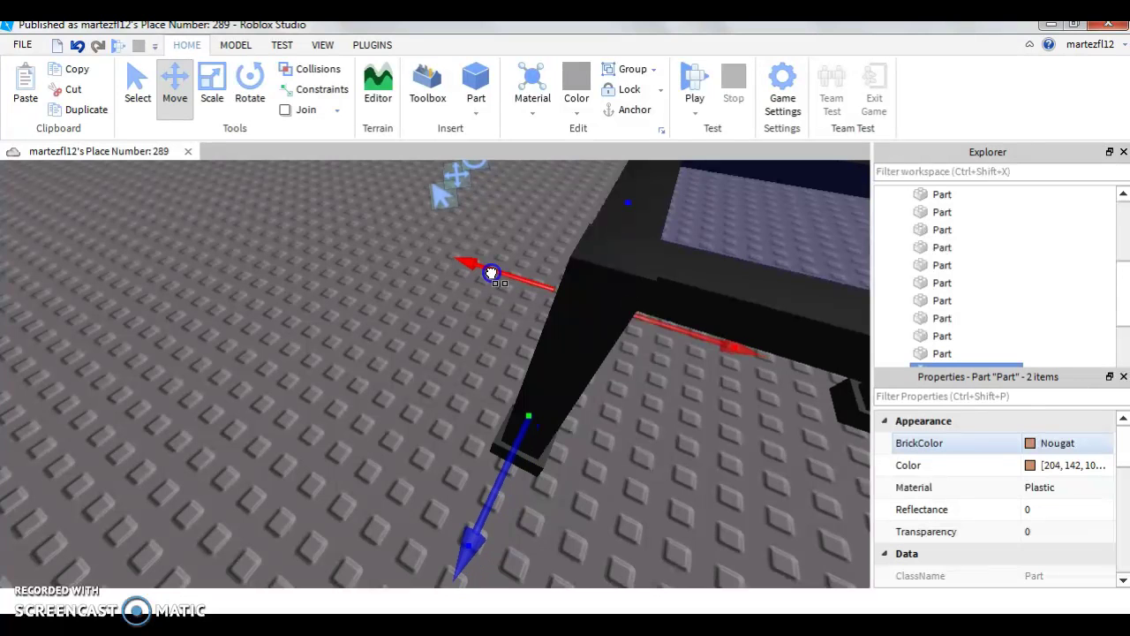
right_drag(446, 321, 454, 354)
right_drag(436, 471, 485, 503)
- Select the copied Nougat strips individually and nudge each one into line with its leg's outer face
click(289, 458)
click(484, 503)
drag(438, 538, 412, 534)
drag(592, 566, 604, 574)
mouse_move(595, 553)
right_down()
mouse_move(560, 552)
mouse_move(580, 553)
right_up()
click(349, 461)
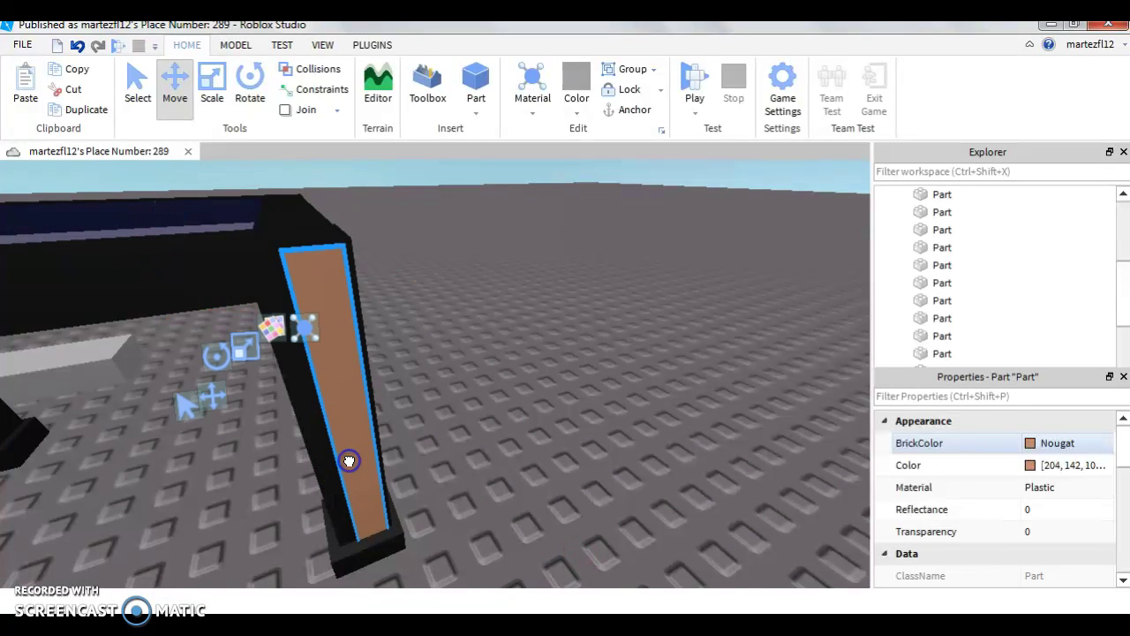
drag(284, 469, 271, 472)
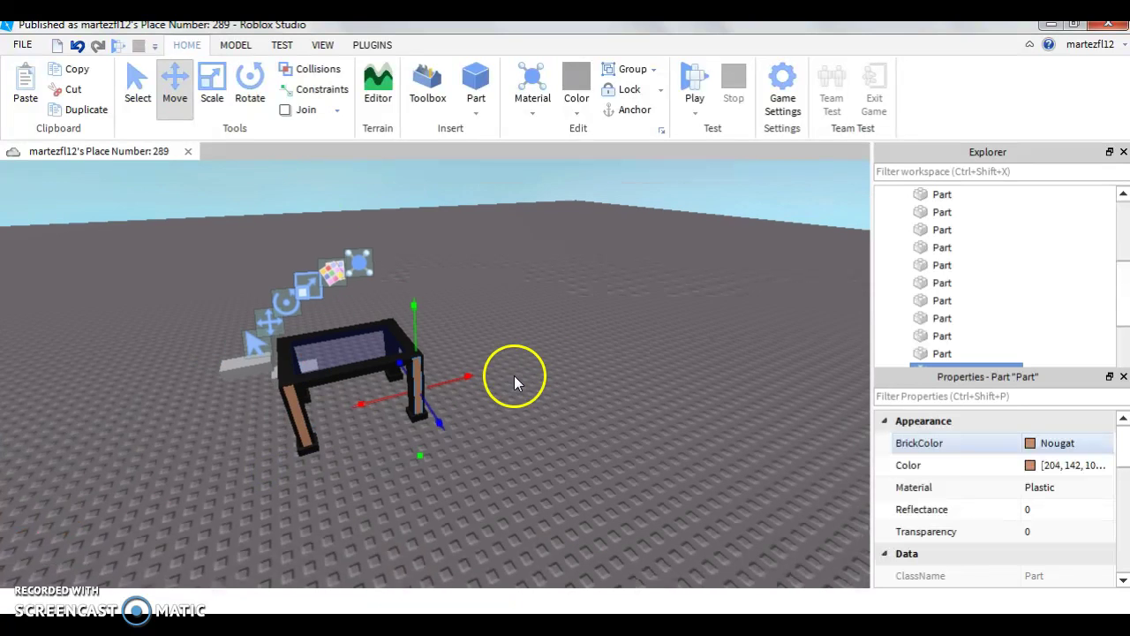
click(609, 303)
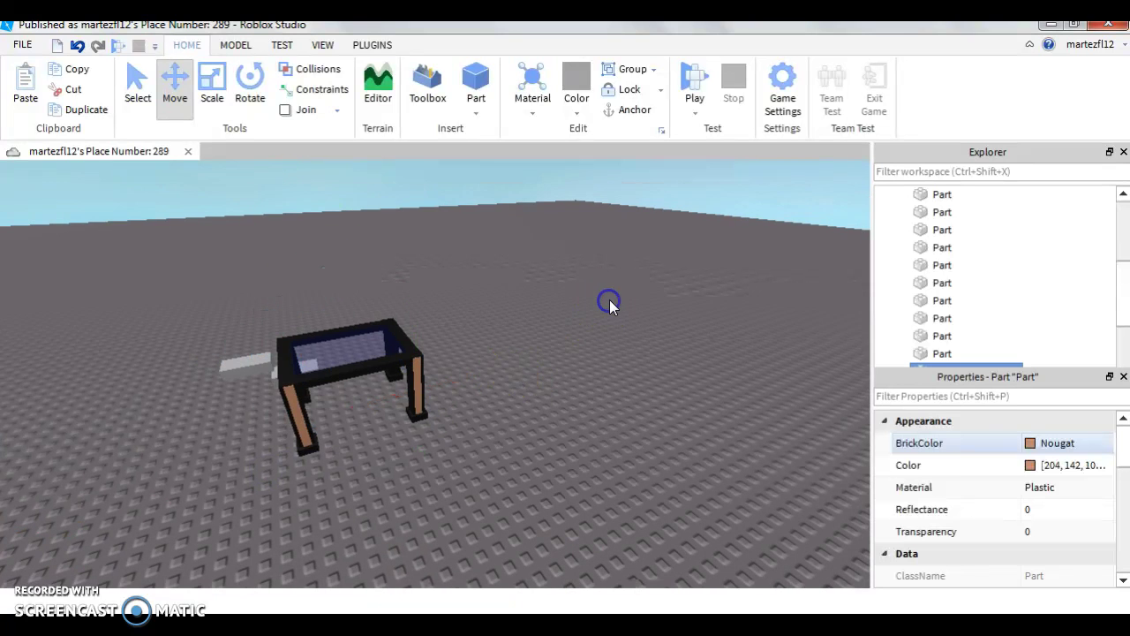
right_drag(600, 296, 593, 357)
- Switch to Notepad and replace the note with "The chair will be next video thanks for watching leave a like and subscribr! for more content"
click(681, 614)
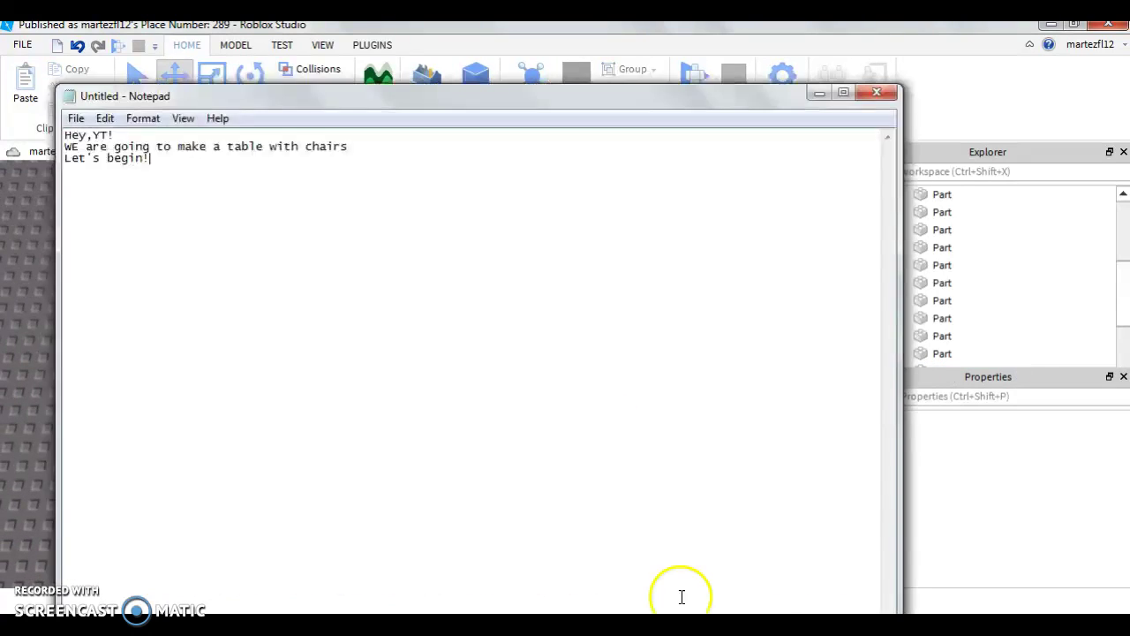
drag(12, 171, 30, 131)
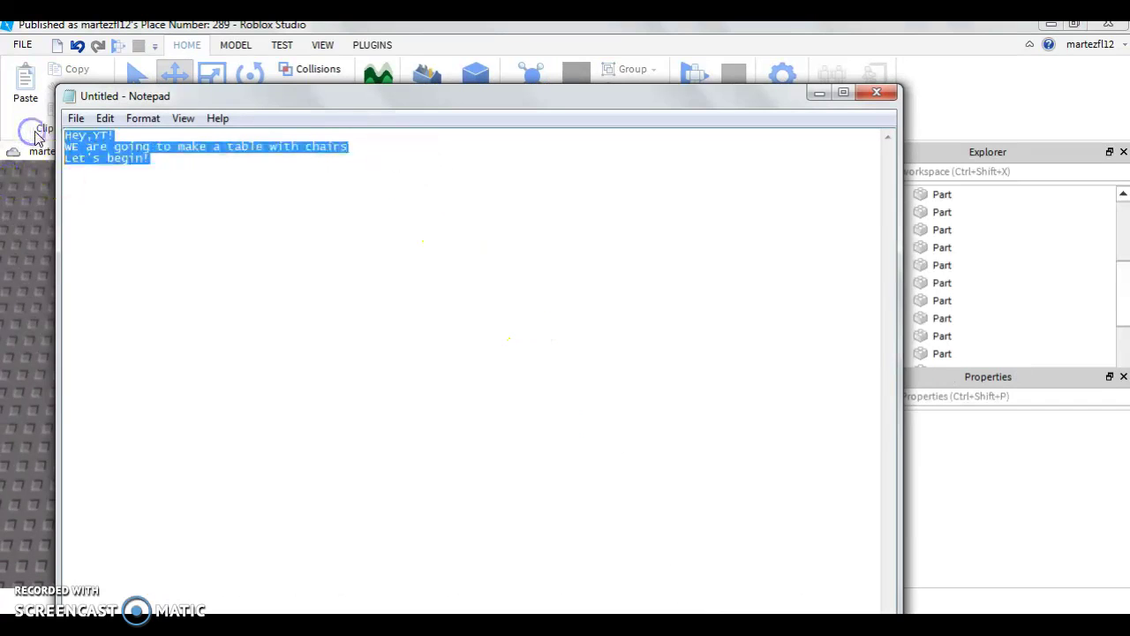
key(ctrl+x)
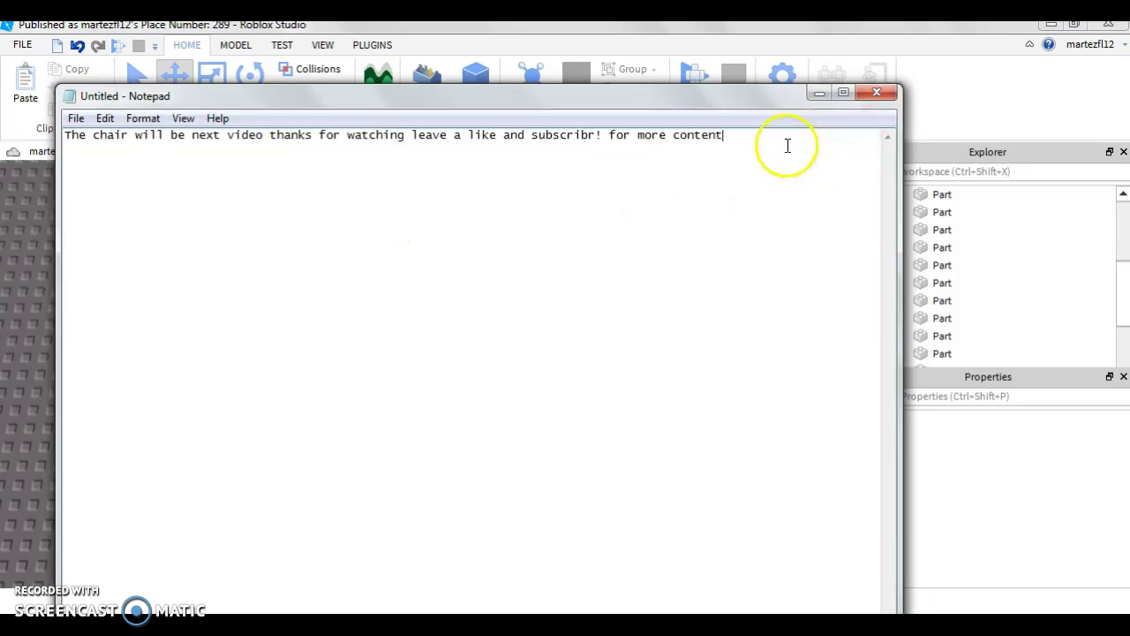
- Clear all the text from the note and minimize Notepad to return to Roblox Studio
key(ctrl+a)
key(BackSpace)
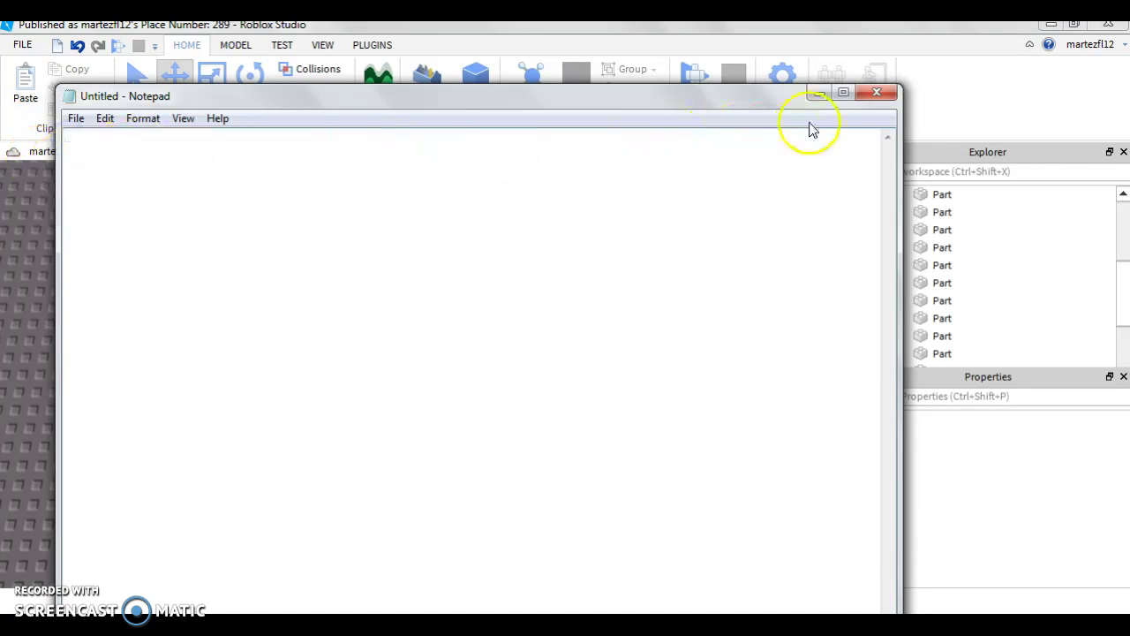
click(816, 90)
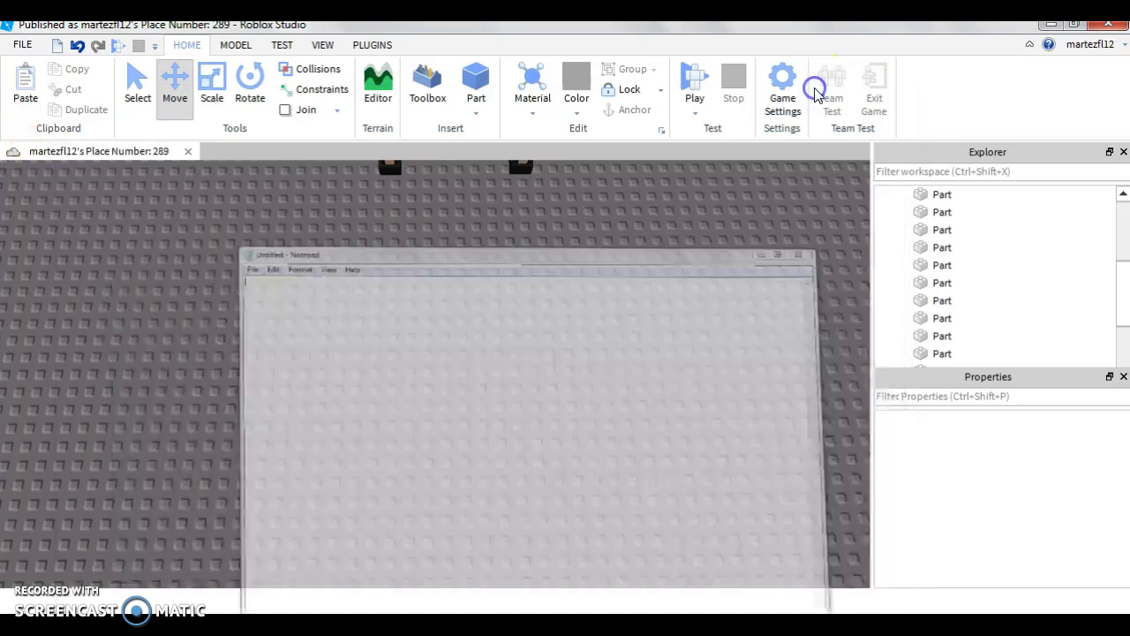